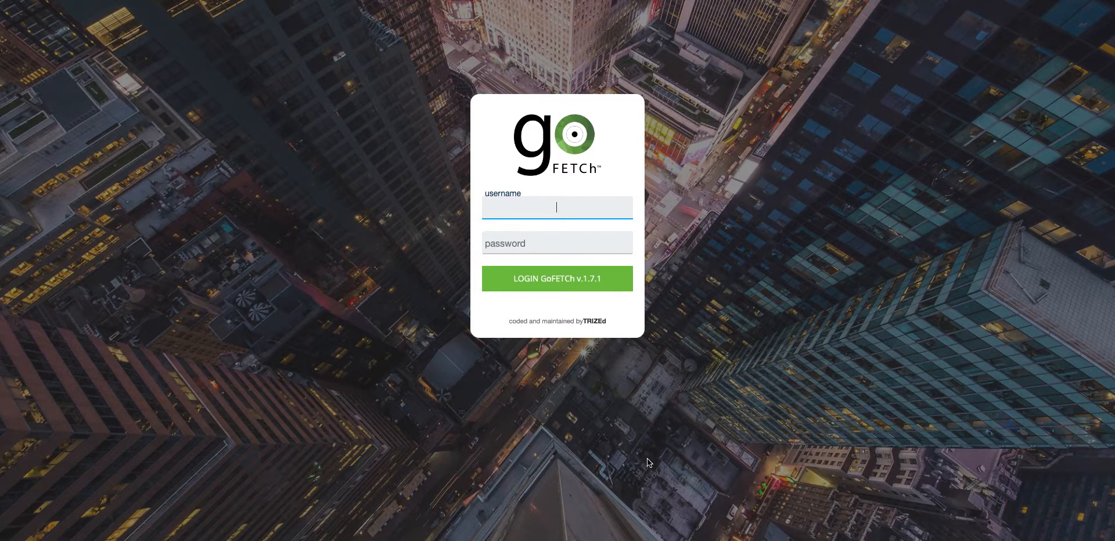
Enter the demo account's username and password in the GoFETCh login form
text(GoFETCh_demo)
key(Tab)
key(super+v)
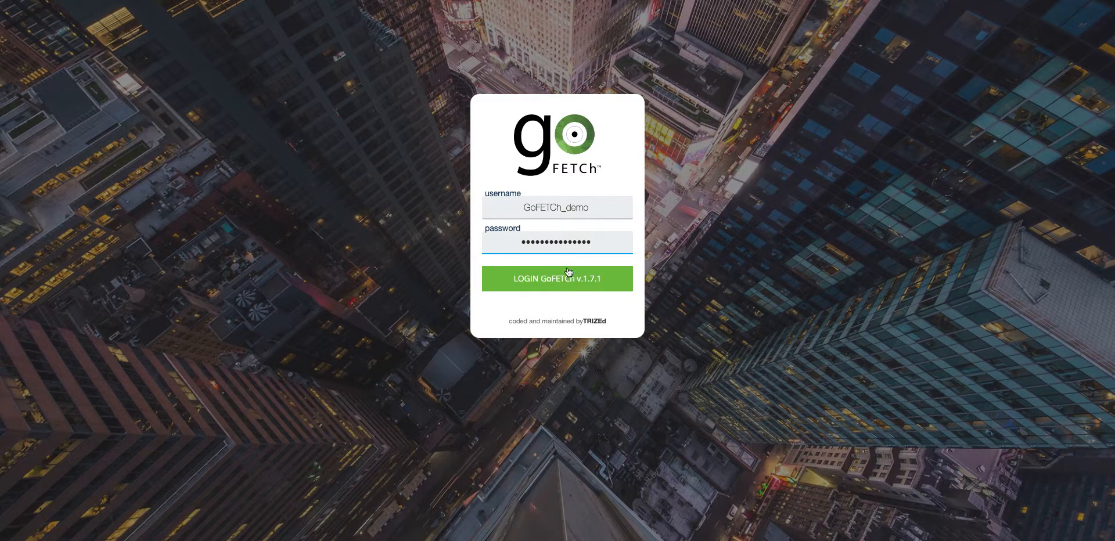
Log in to the Ellerman House dashboard and show the main navigation menu
click(555, 281)
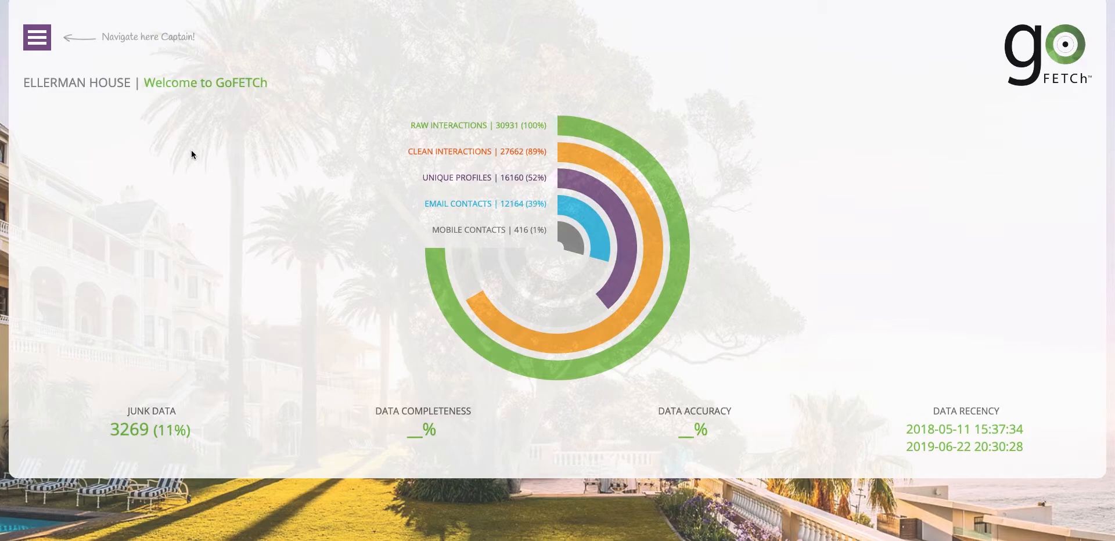
click(37, 39)
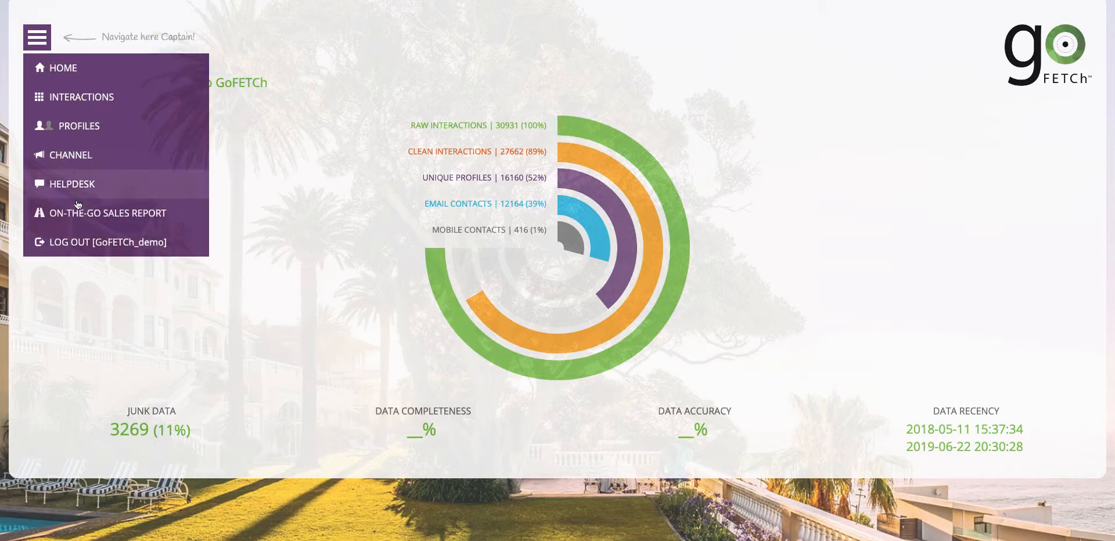
Open the PROFILES (Unique individuals) list from the Profiles section
click(67, 127)
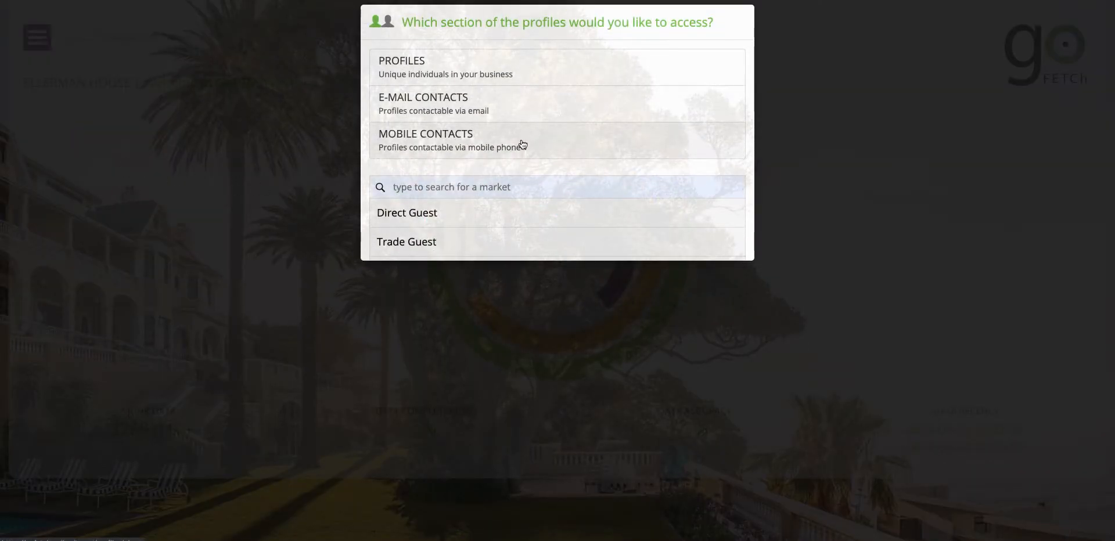
click(425, 64)
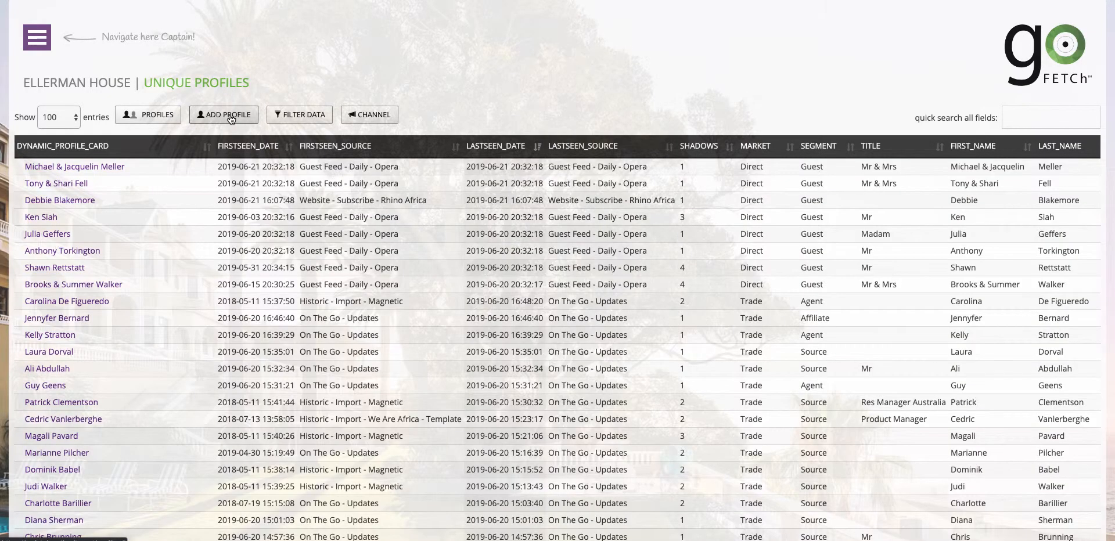
Start a new profile with title Mr and the guest's first name
click(231, 119)
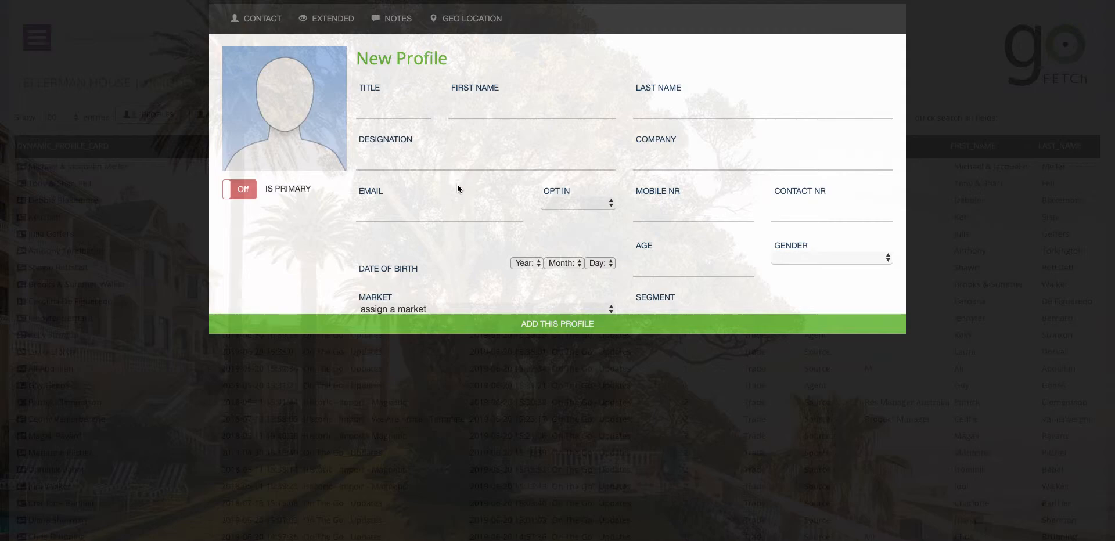
click(389, 113)
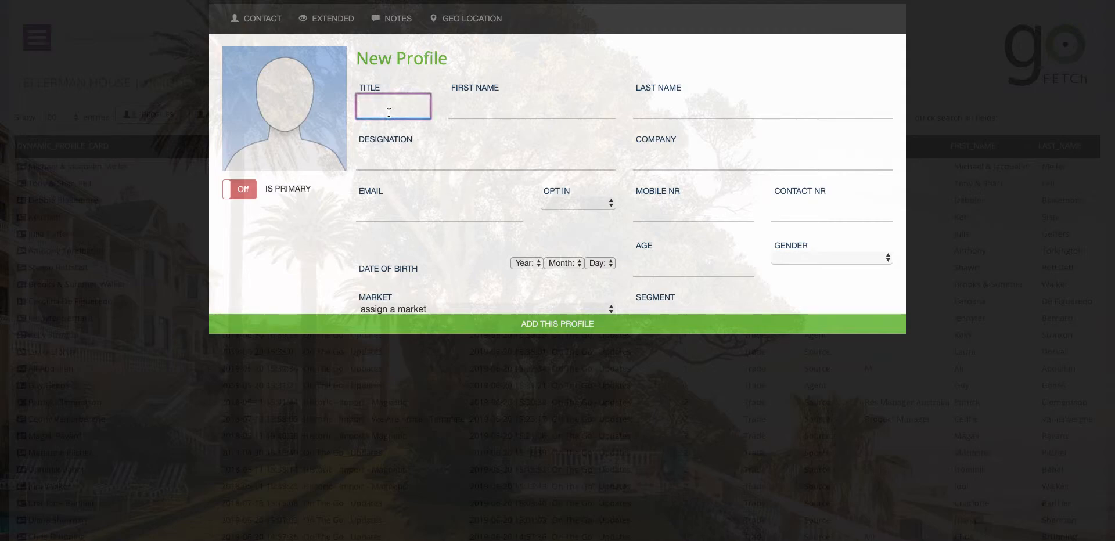
text(Mr)
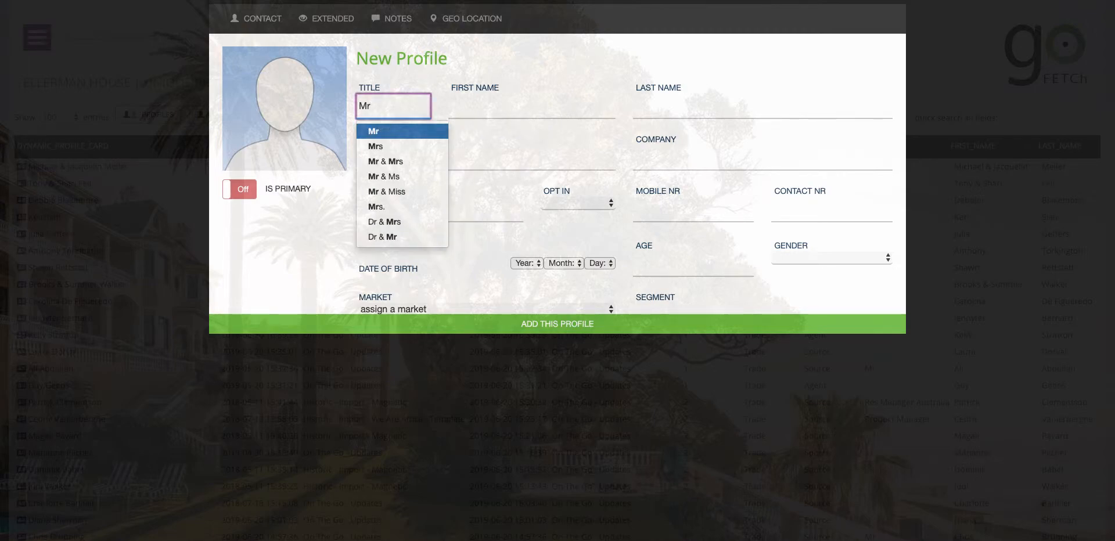
key(Return)
key(Tab)
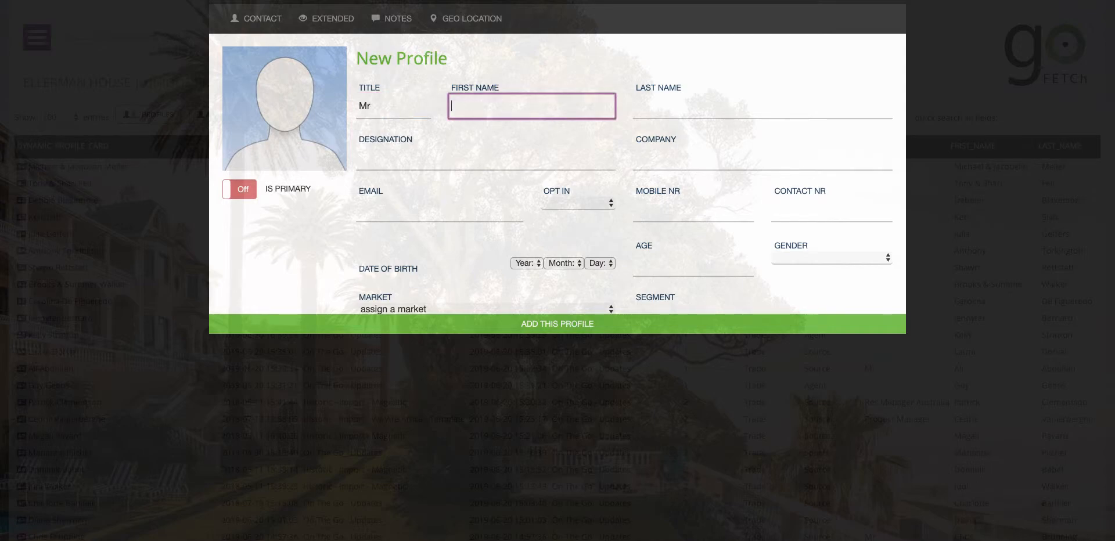
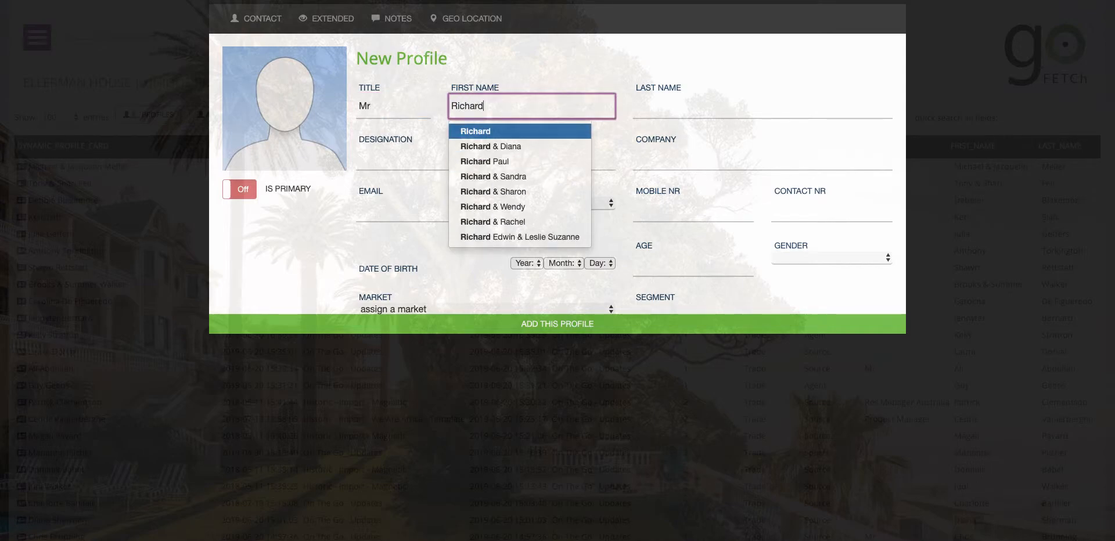
key(Return)
Enter the guest's surname and set the designation to Client Services Specialist
key(Tab)
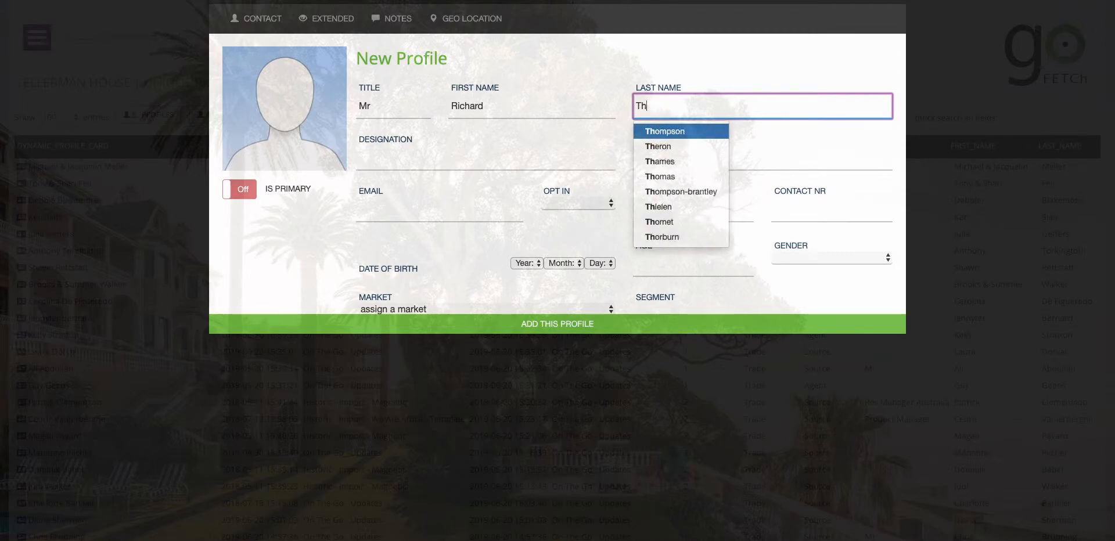
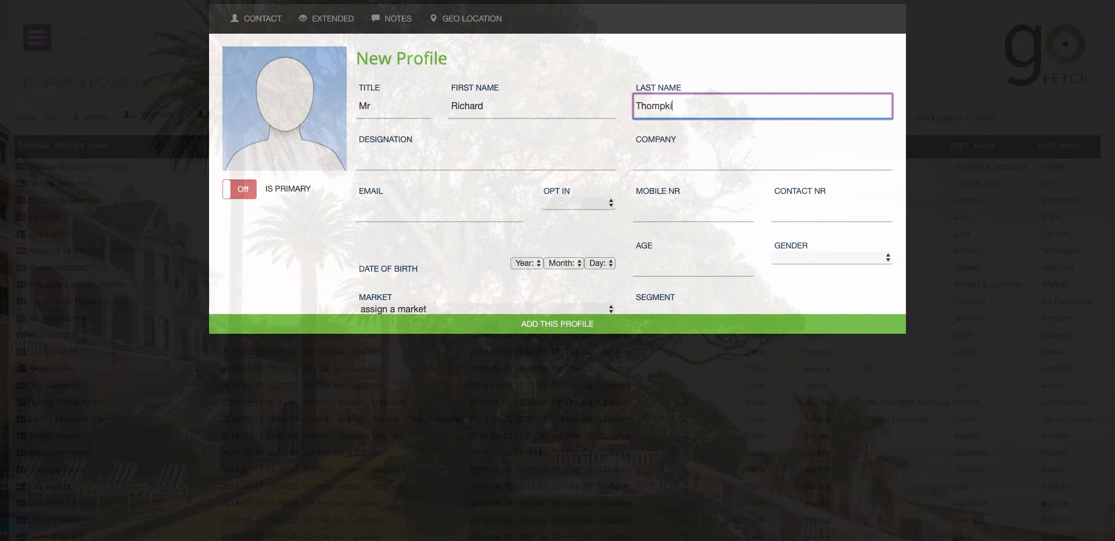
key(Tab)
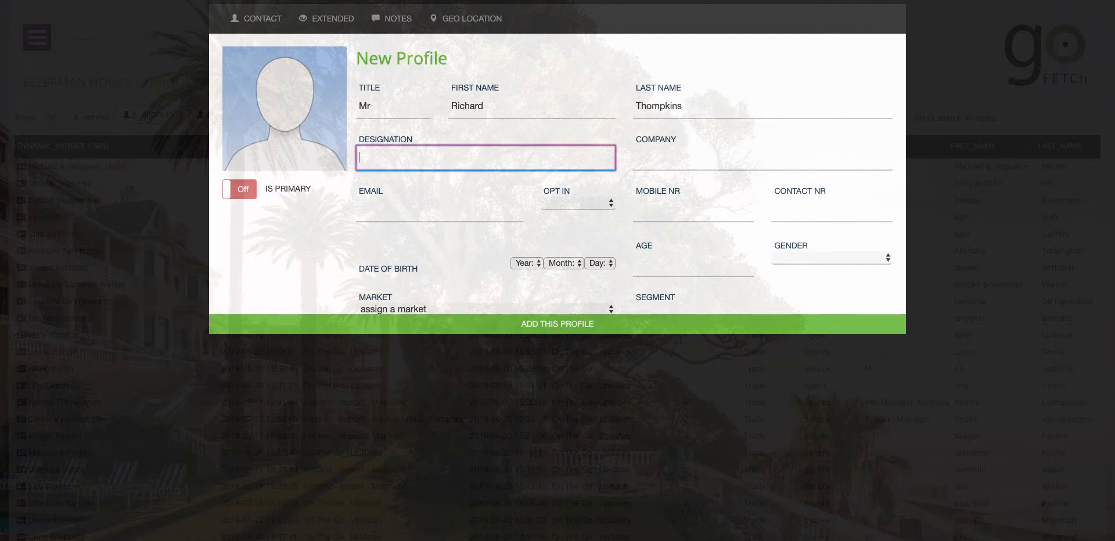
text(Clie)
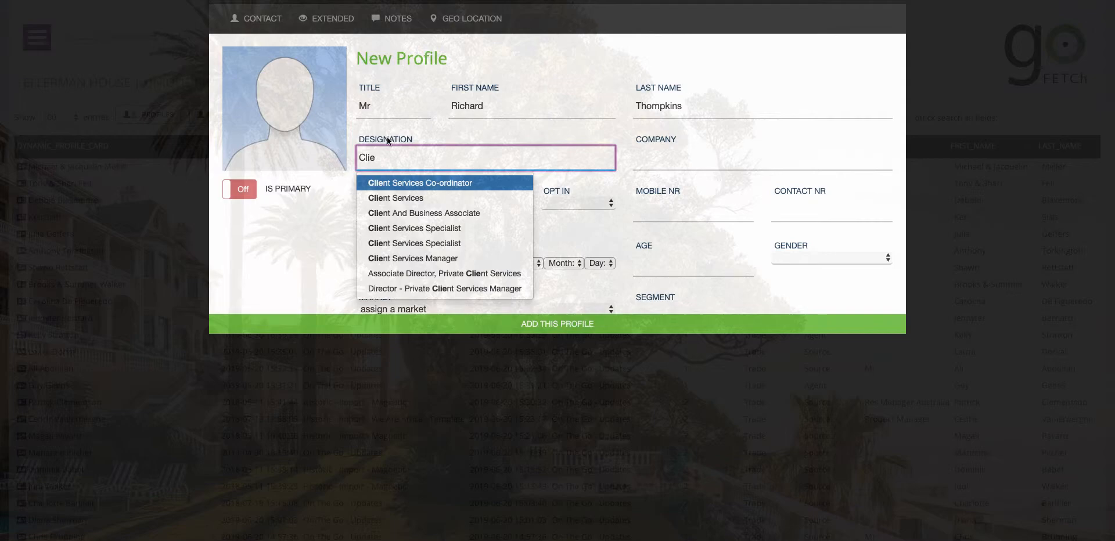
click(400, 227)
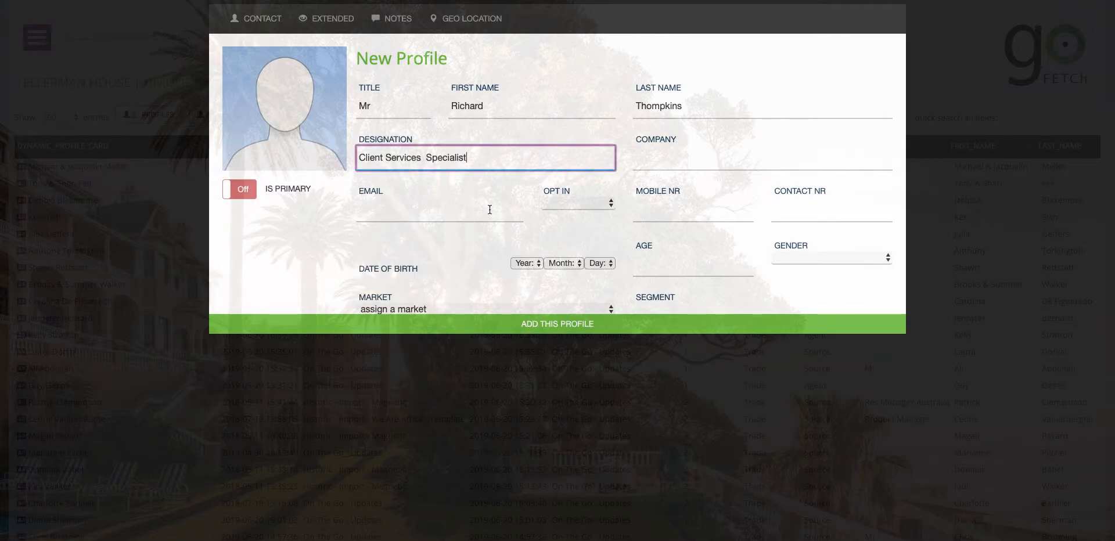
Review the profile's Extended details, then switch to the Notes tab
scroll(489, 210, down, 3)
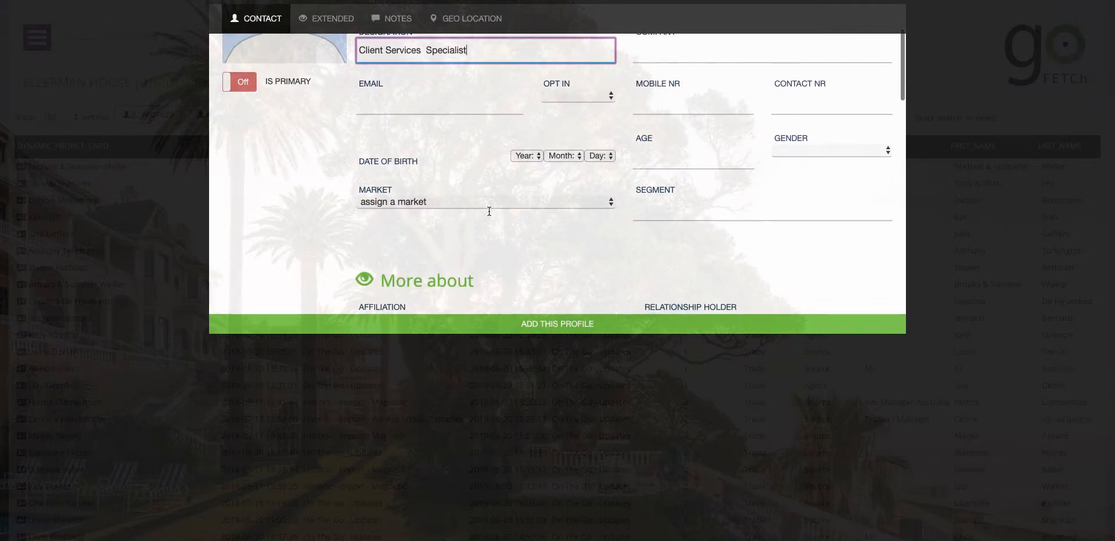
scroll(490, 213, down, 4)
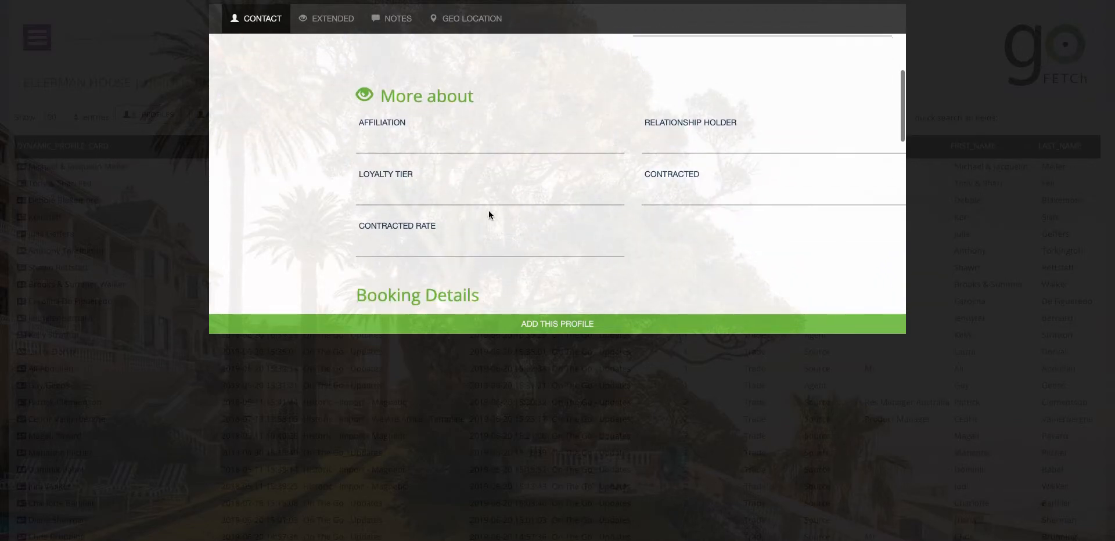
click(390, 22)
click(335, 22)
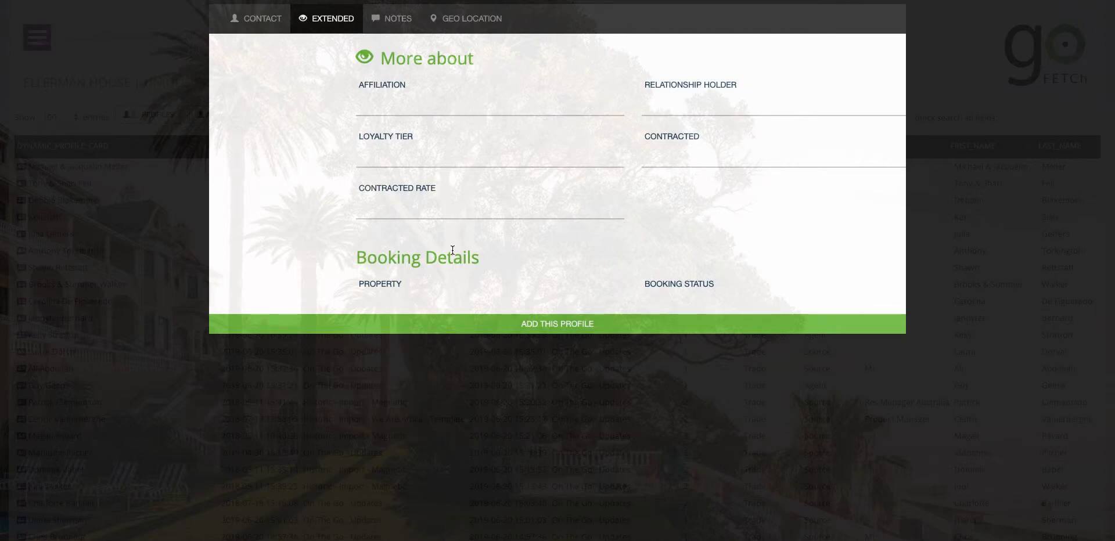
scroll(452, 250, down, 3)
scroll(452, 251, up, 2)
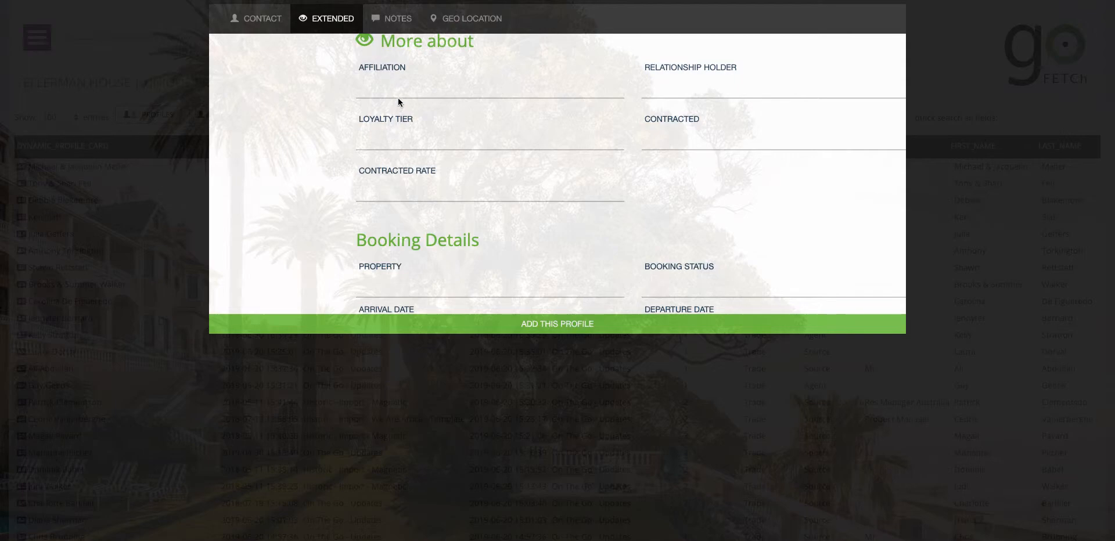
click(398, 22)
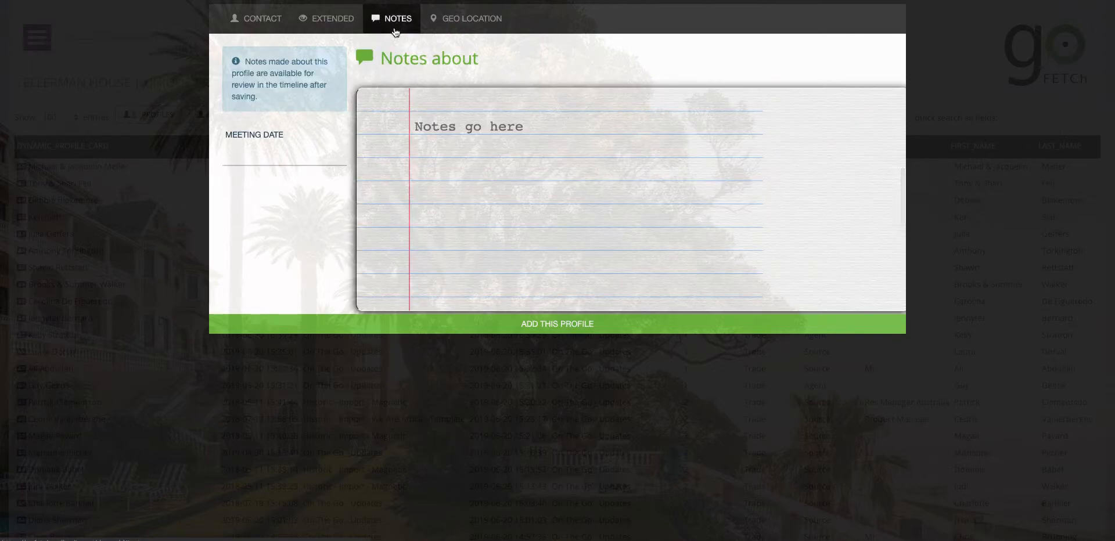
Write the note 'Met at Lodge' and set the meeting date to 21 June 2019
click(445, 126)
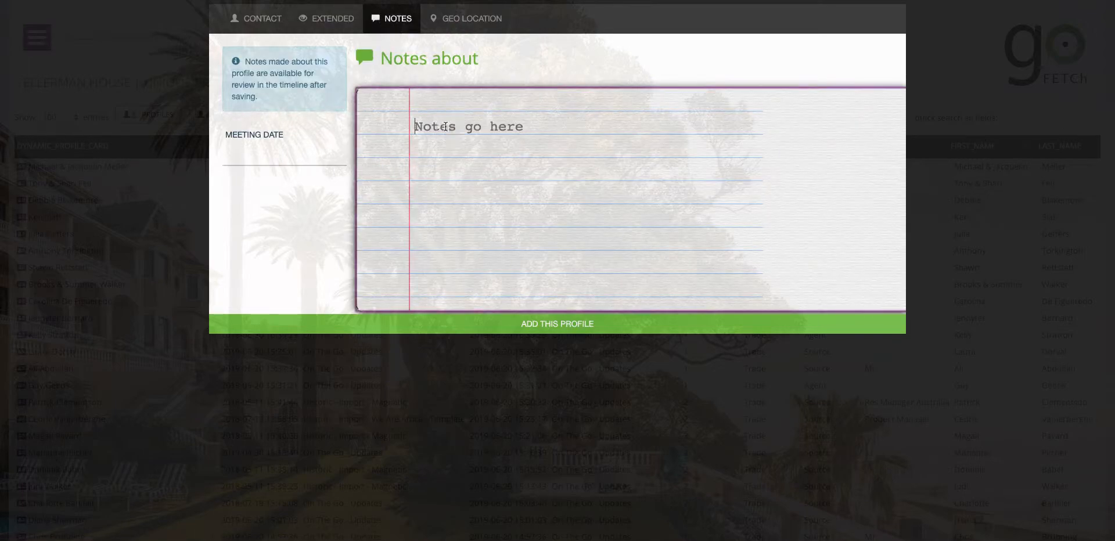
text(Met at)
click(273, 156)
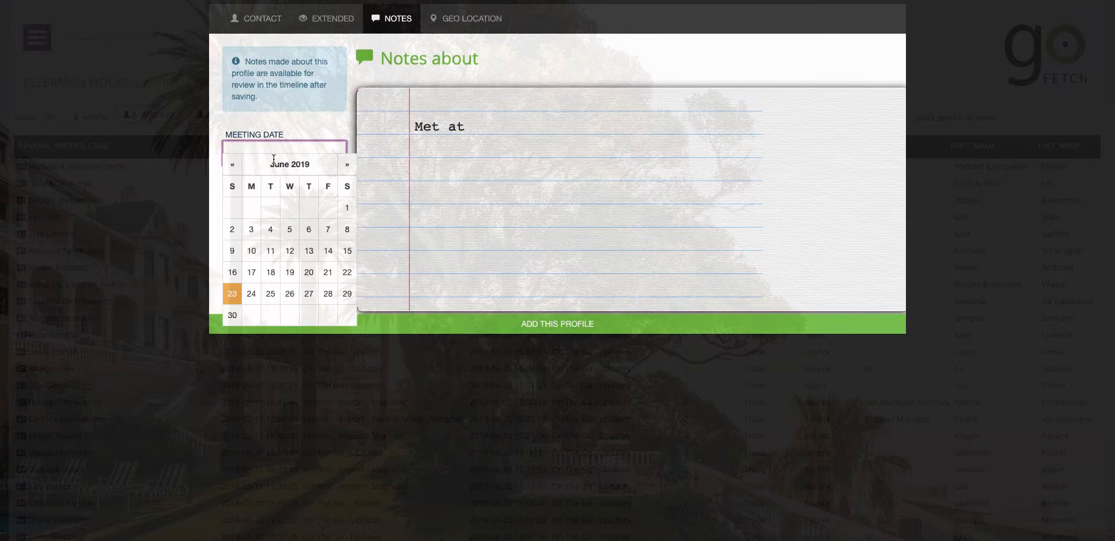
click(328, 272)
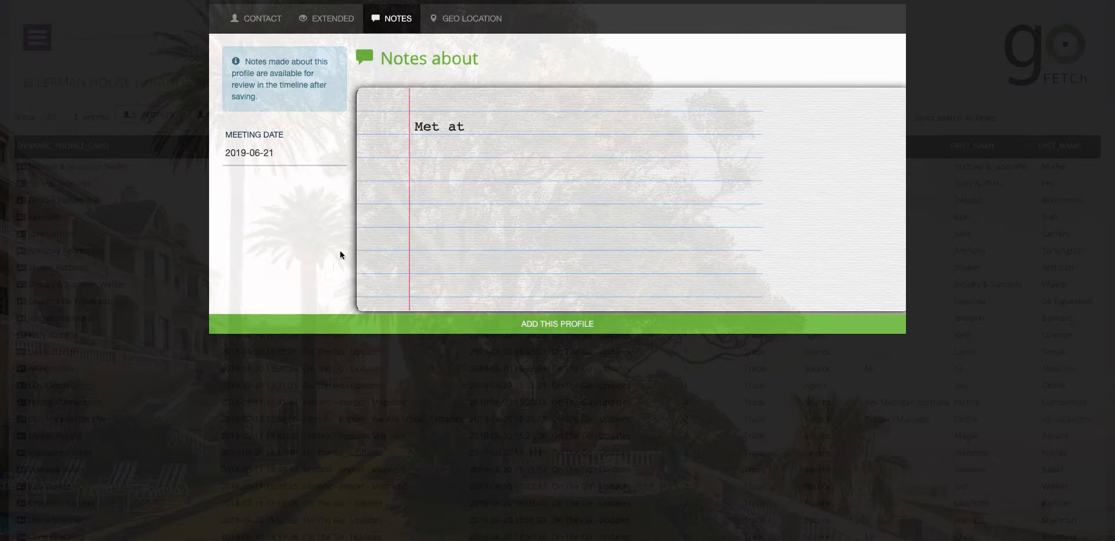
click(498, 123)
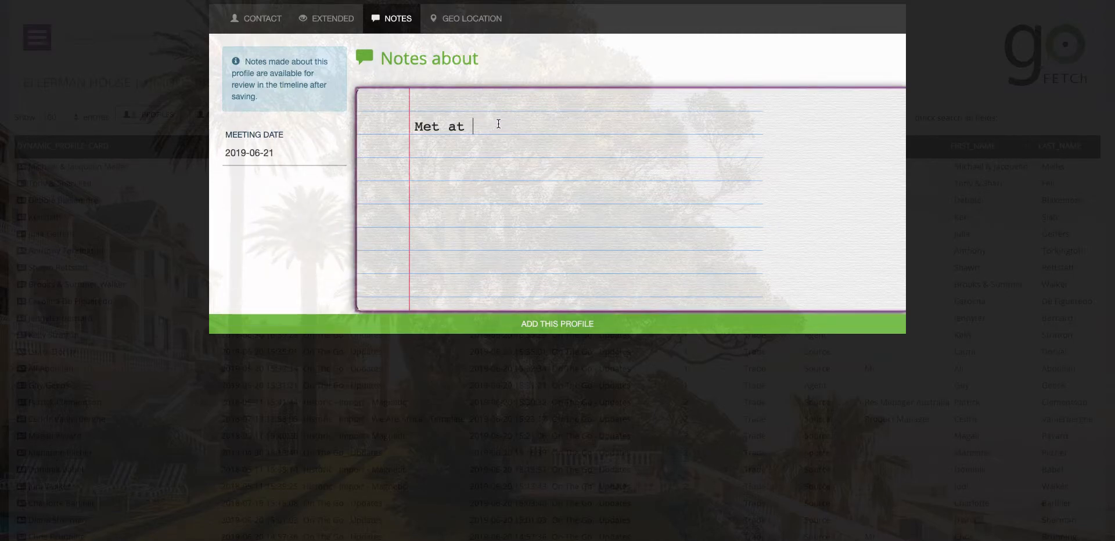
text(Lodge)
Look up and select the guest's street address in Location Details
click(459, 21)
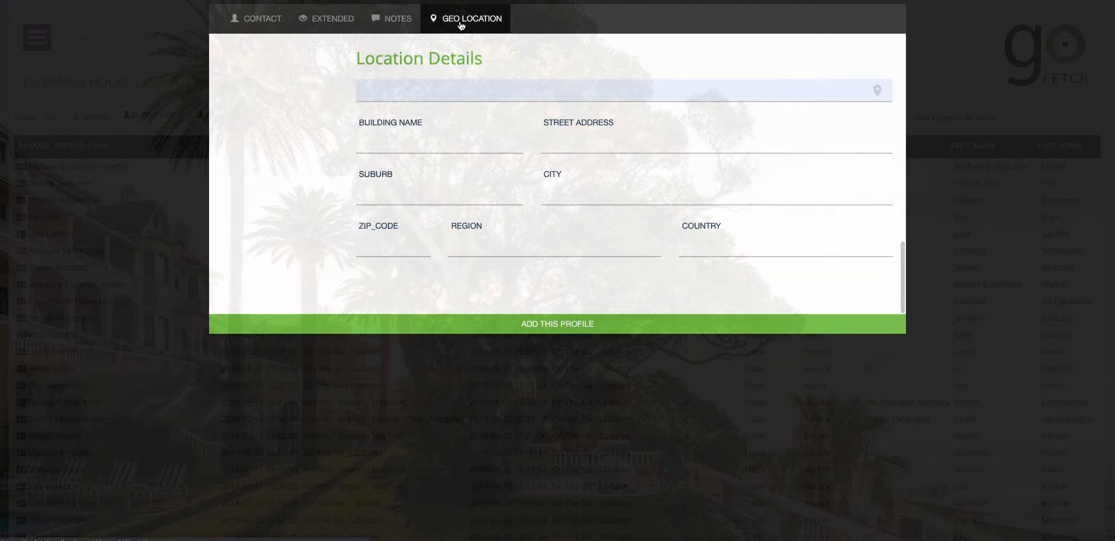
click(383, 90)
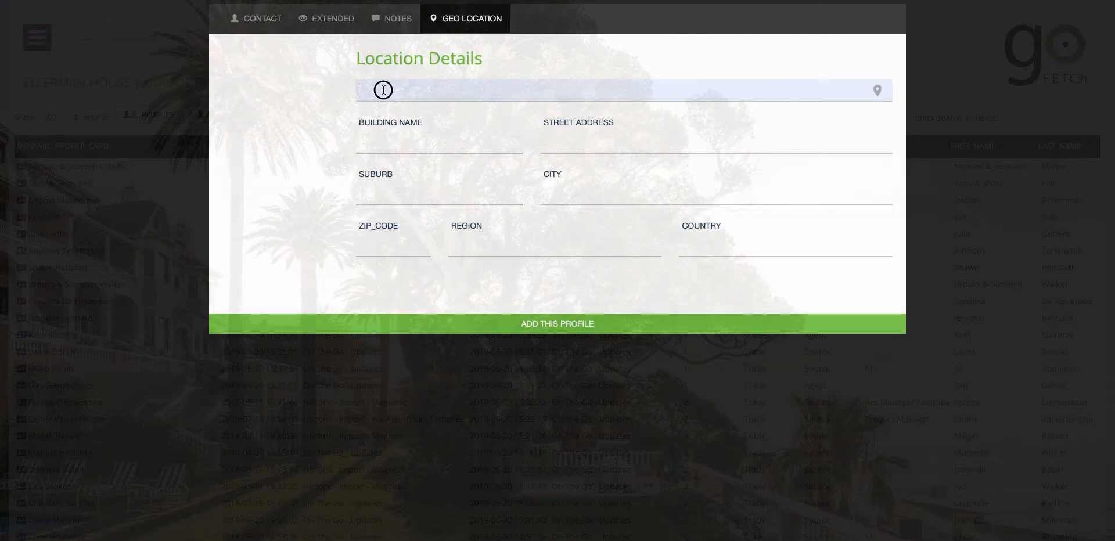
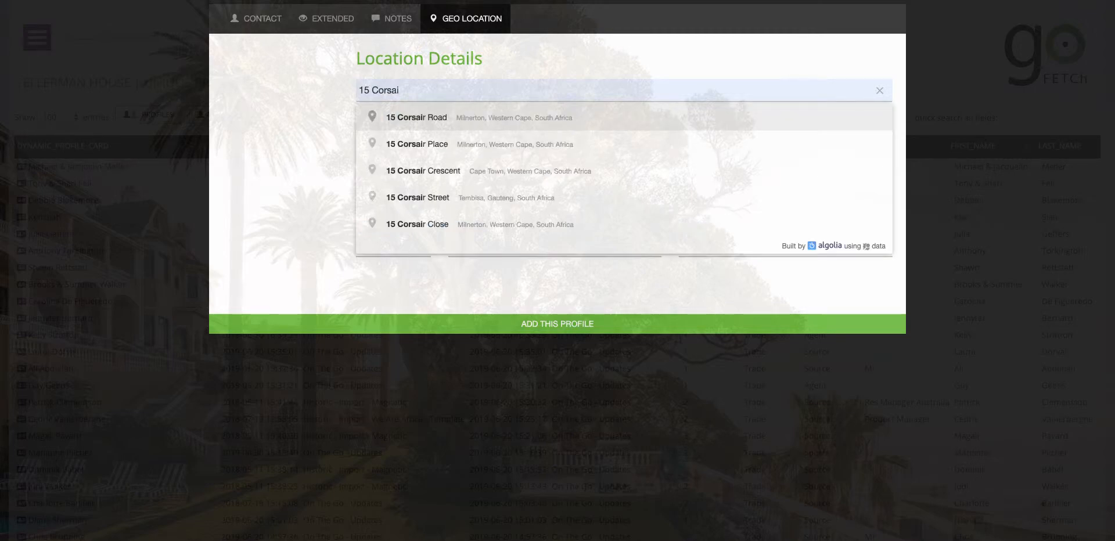
click(412, 119)
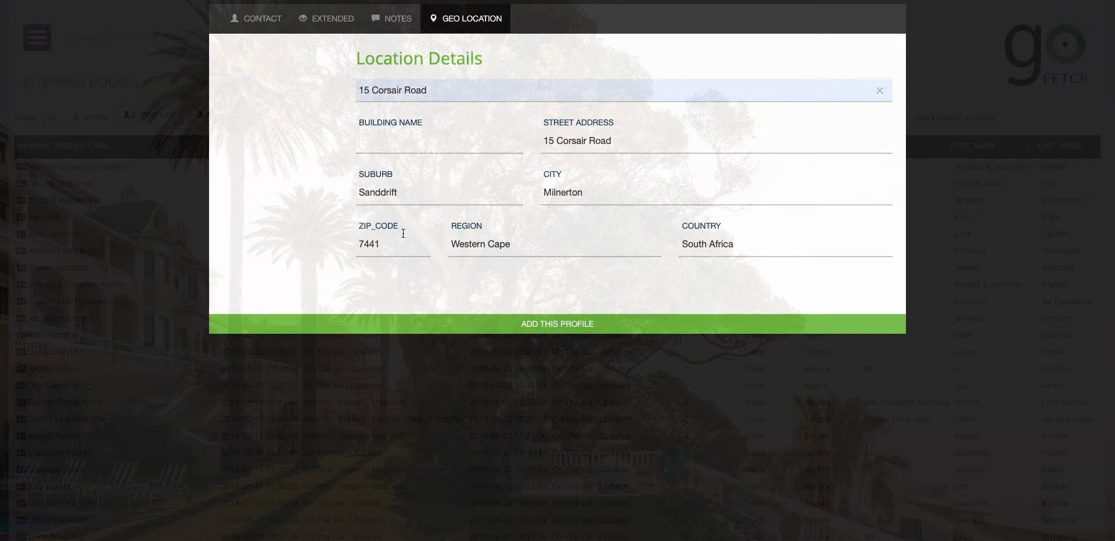
Set the building name to Head Office and change the country to South Africa
click(436, 142)
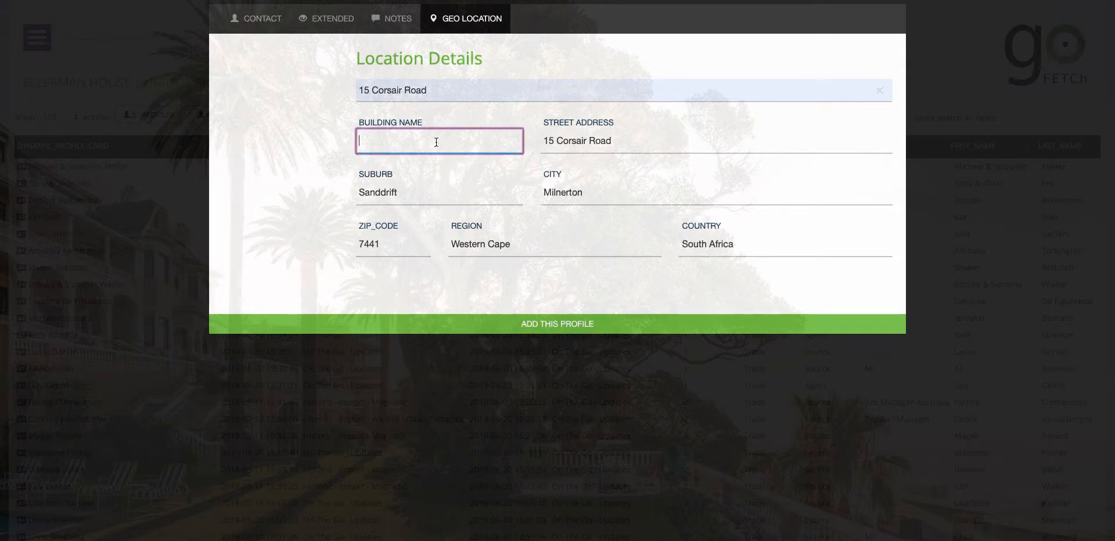
text(Head Office)
key(Tab)
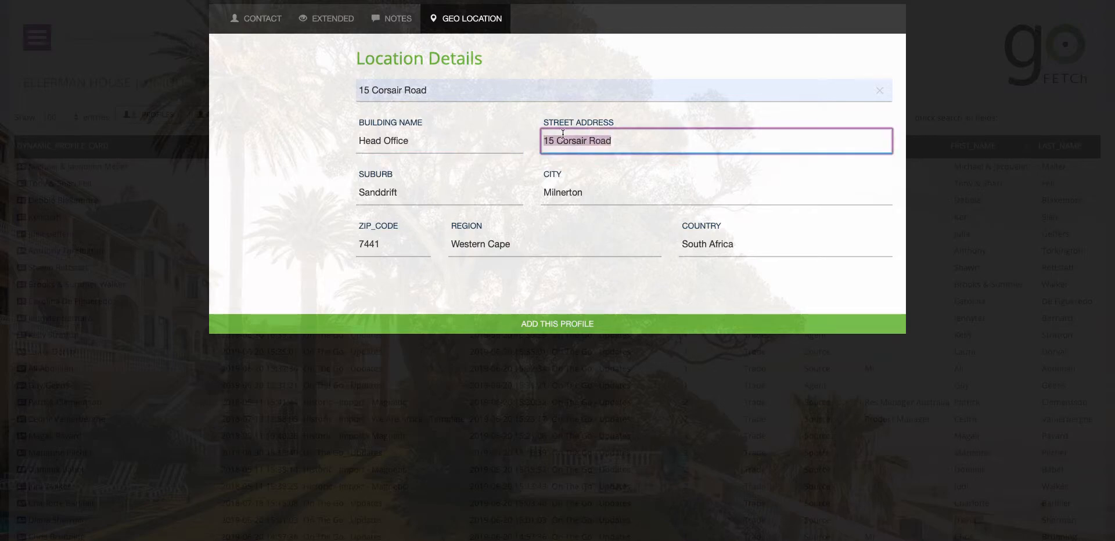
key(Tab)
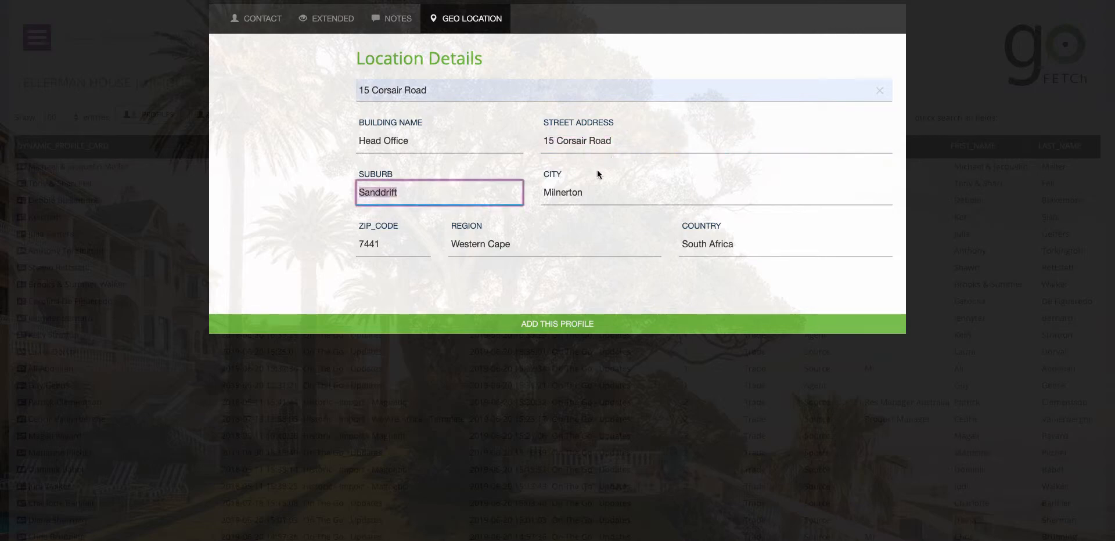
key(Tab)
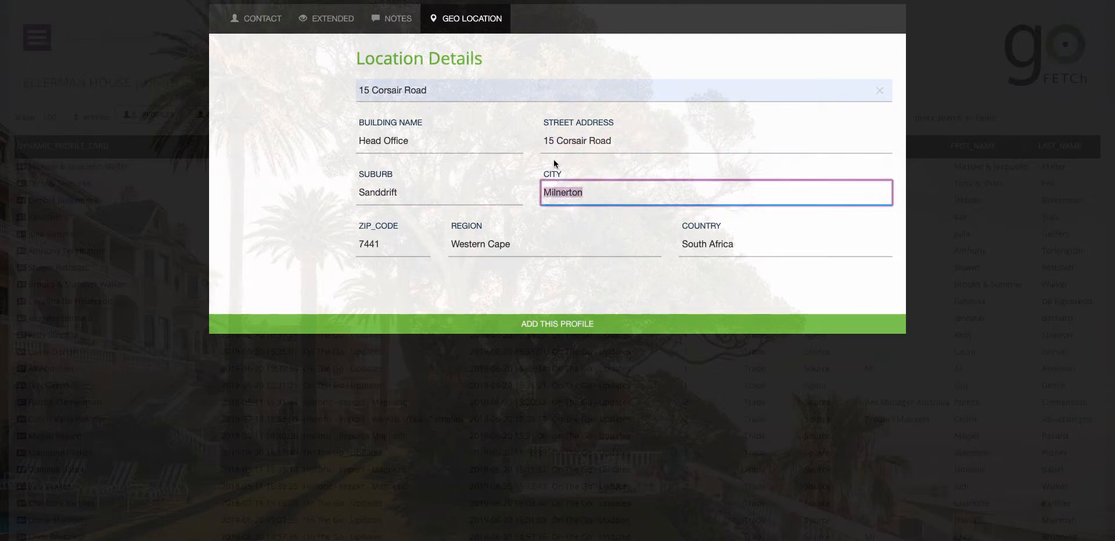
click(733, 244)
drag(733, 244, 673, 242)
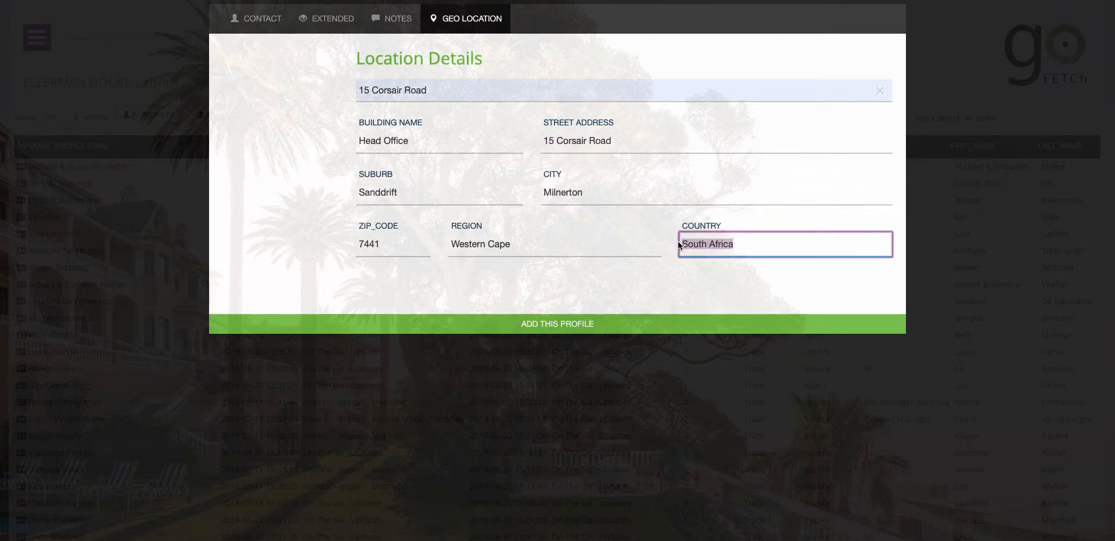
text(Sou)
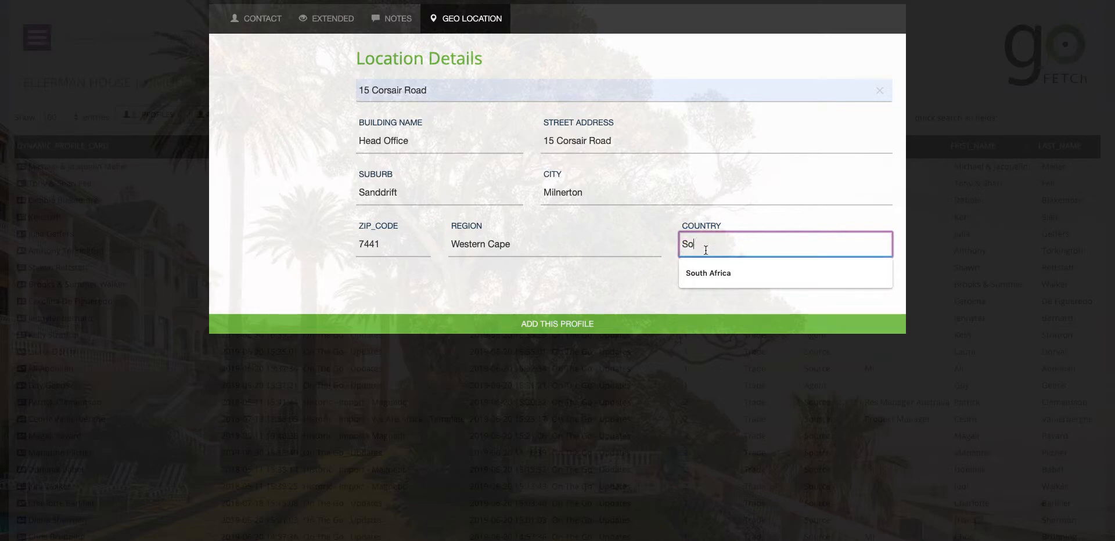
click(705, 272)
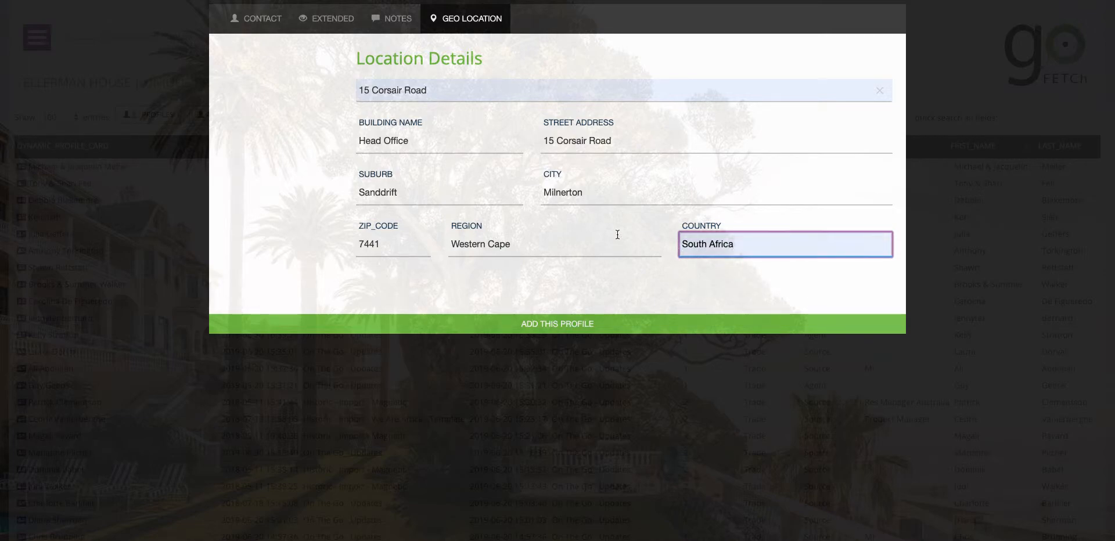
Add the new profile, then quick-search the profile list by a partial surname
click(537, 325)
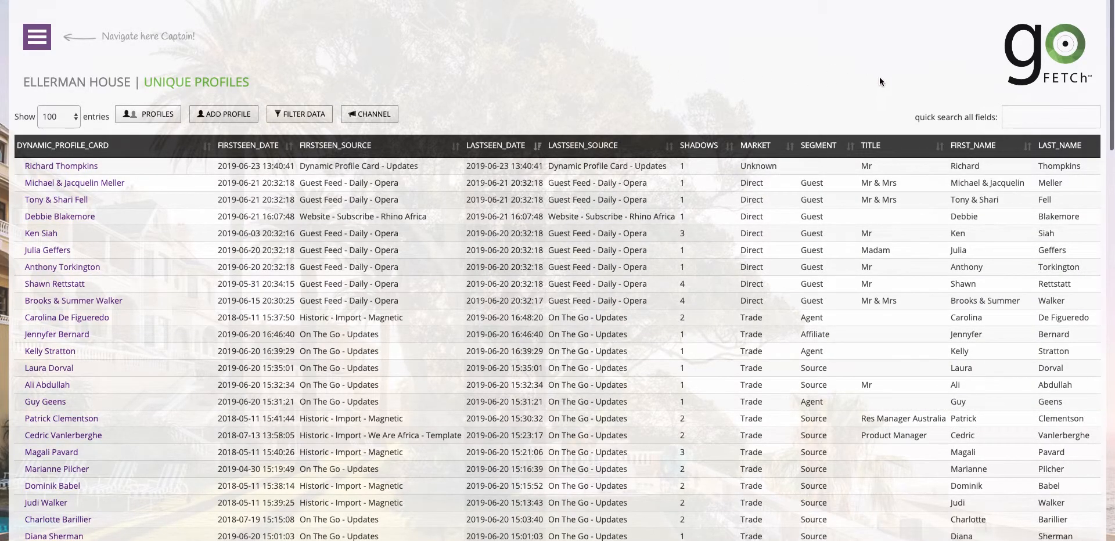
click(1020, 117)
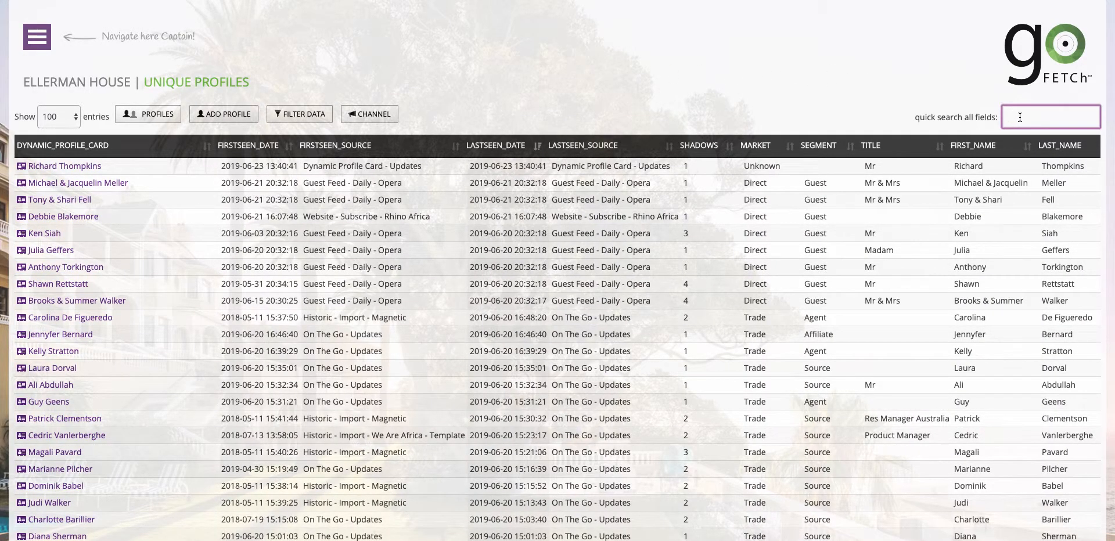
text(garr)
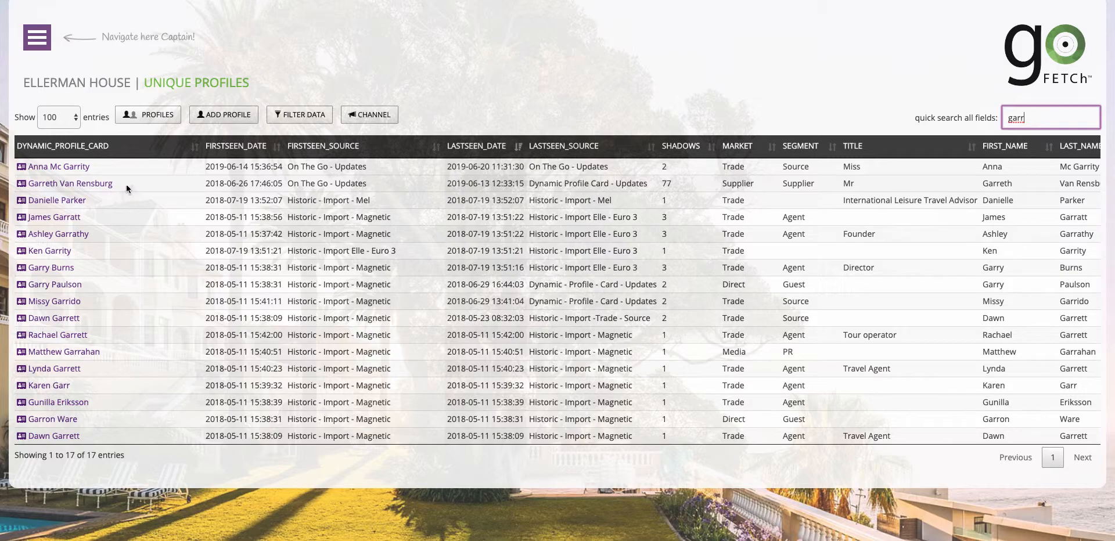
Open the second supplier profile in the results and set its designation to Managing Director
click(62, 185)
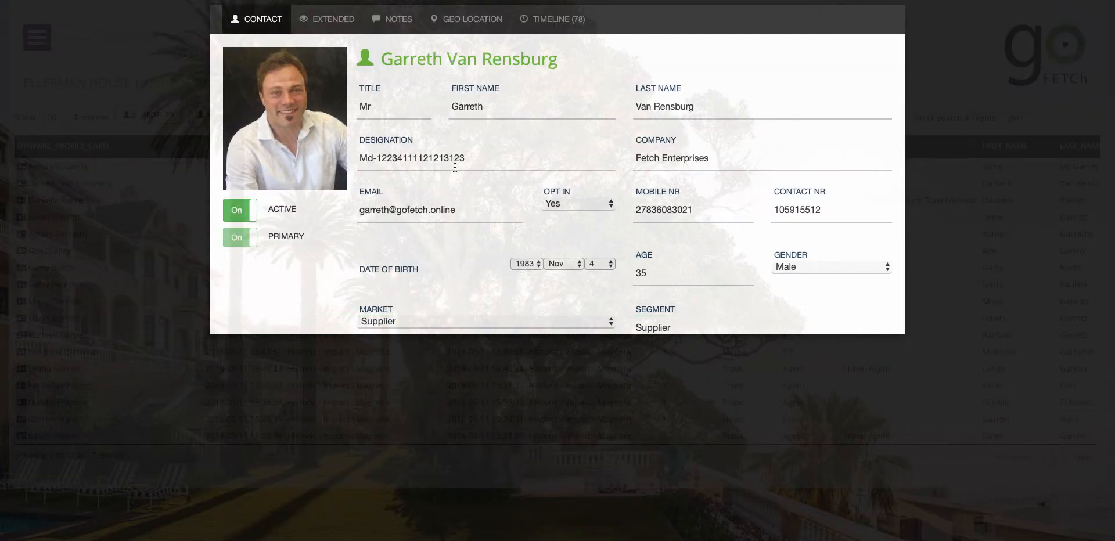
drag(473, 157, 360, 159)
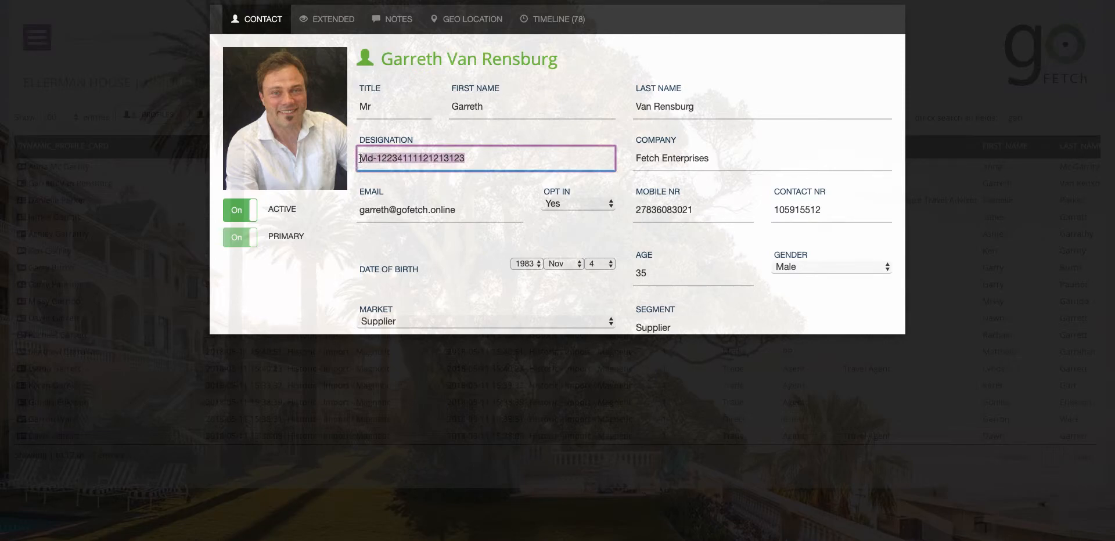
text(Mana)
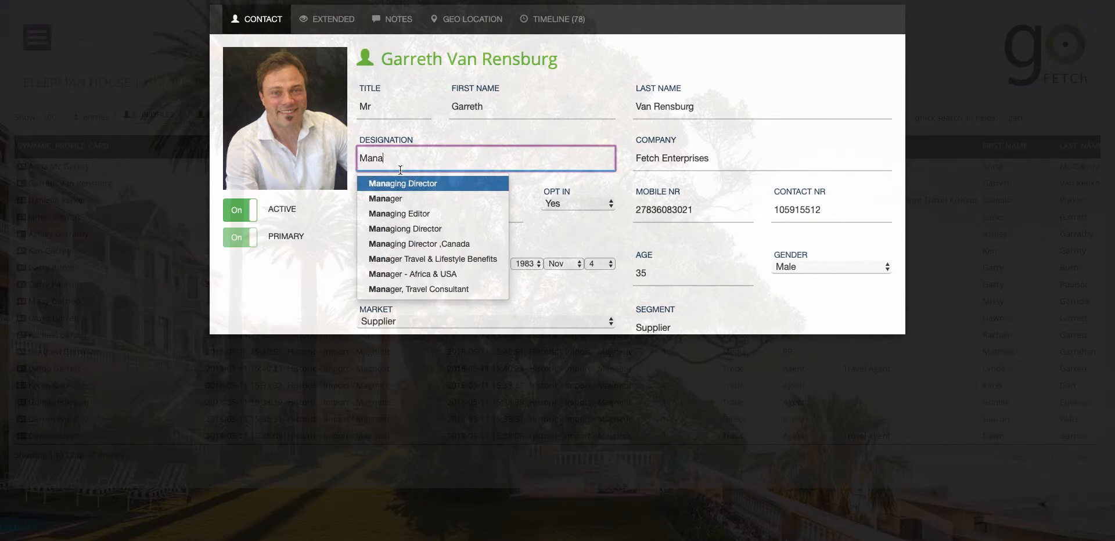
click(416, 189)
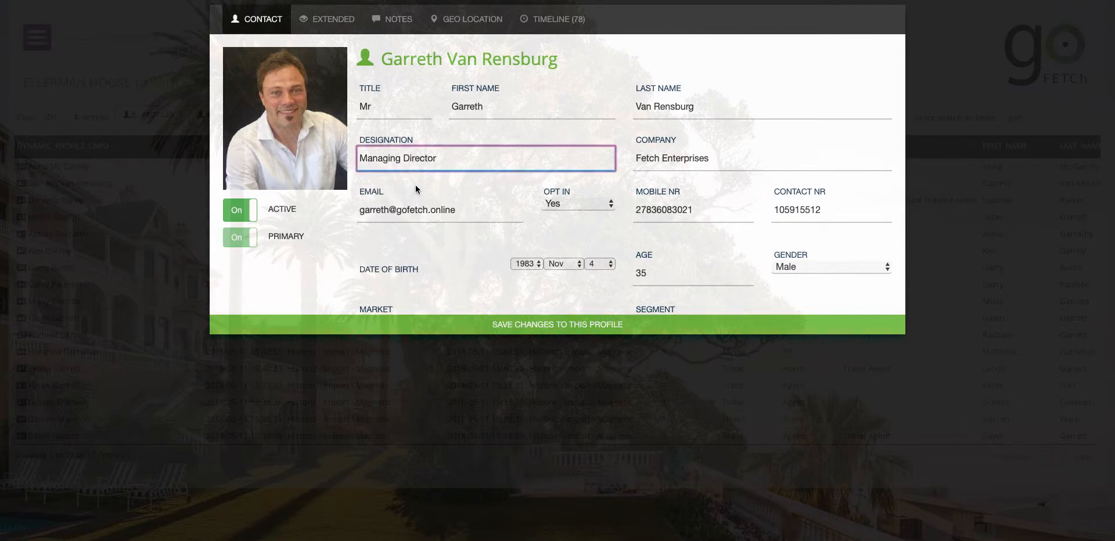
click(335, 22)
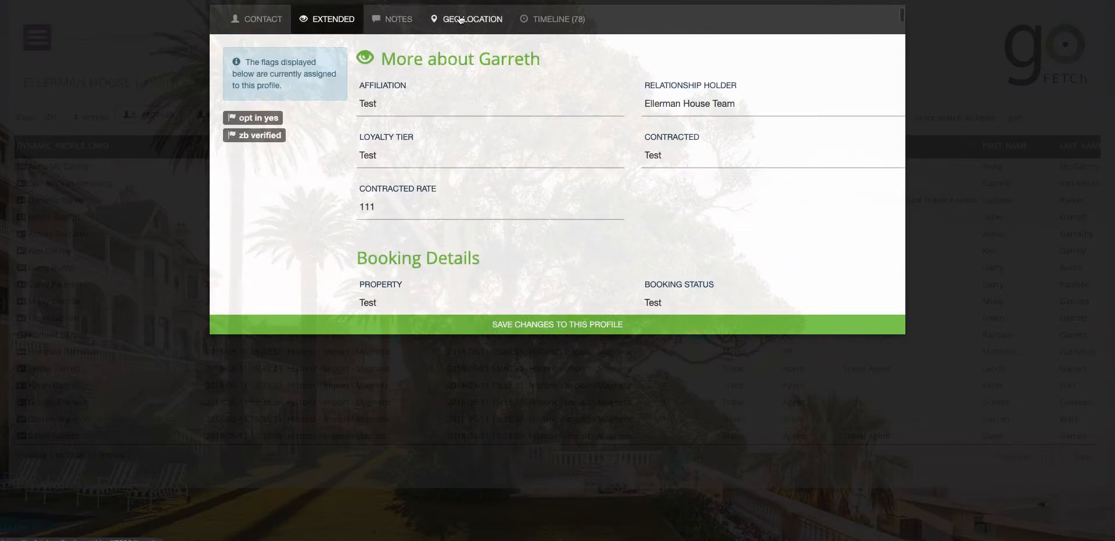
click(392, 19)
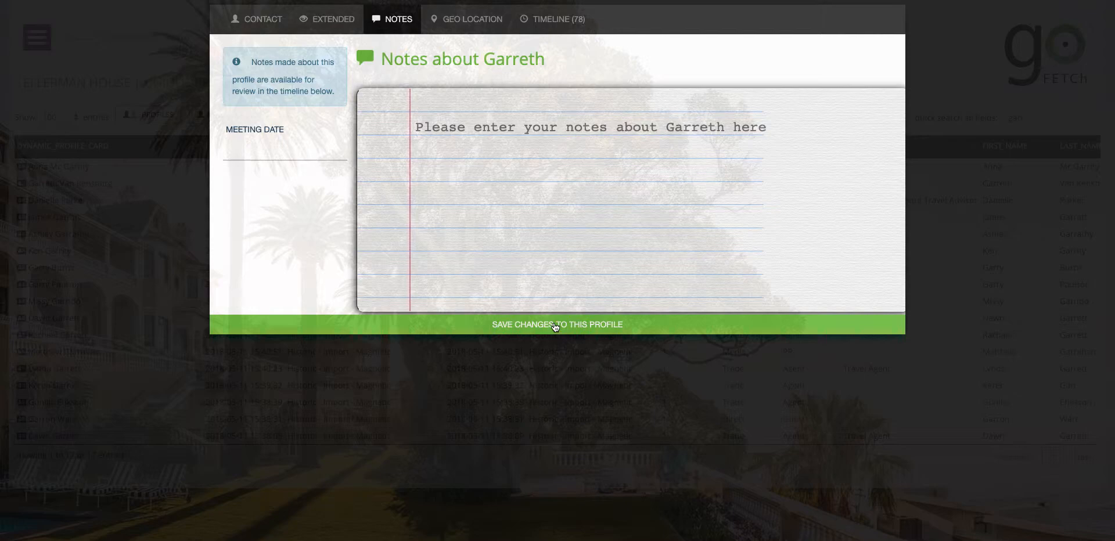
scroll(370, 204, up, 1)
scroll(370, 204, up, 10)
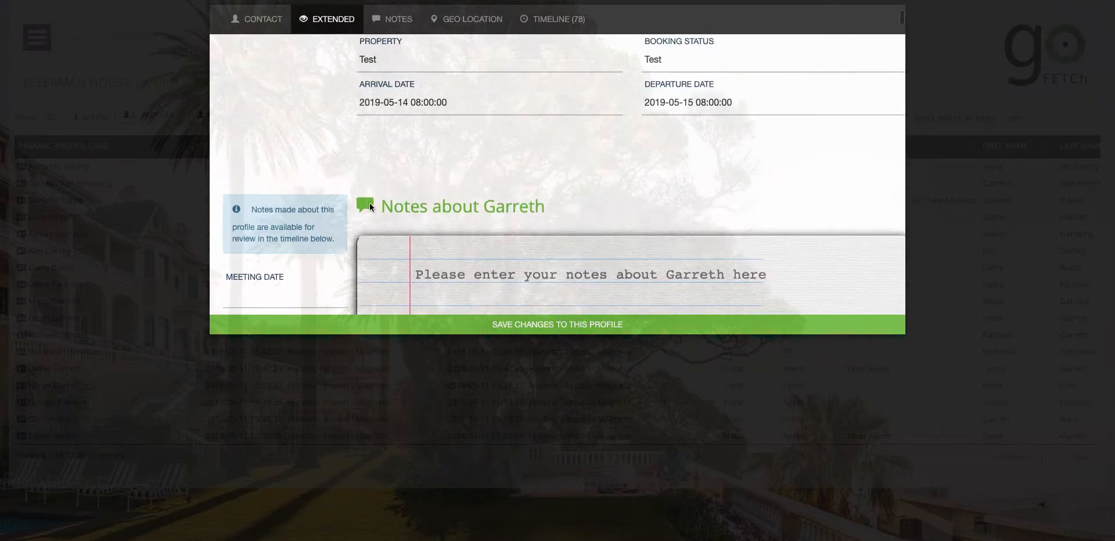
scroll(348, 185, up, 2)
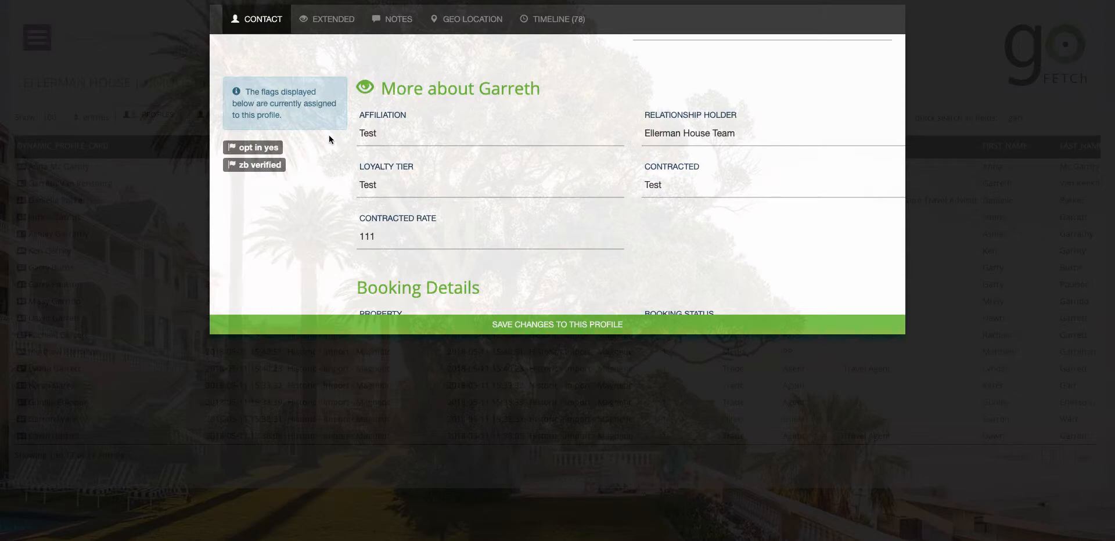
scroll(431, 167, down, 3)
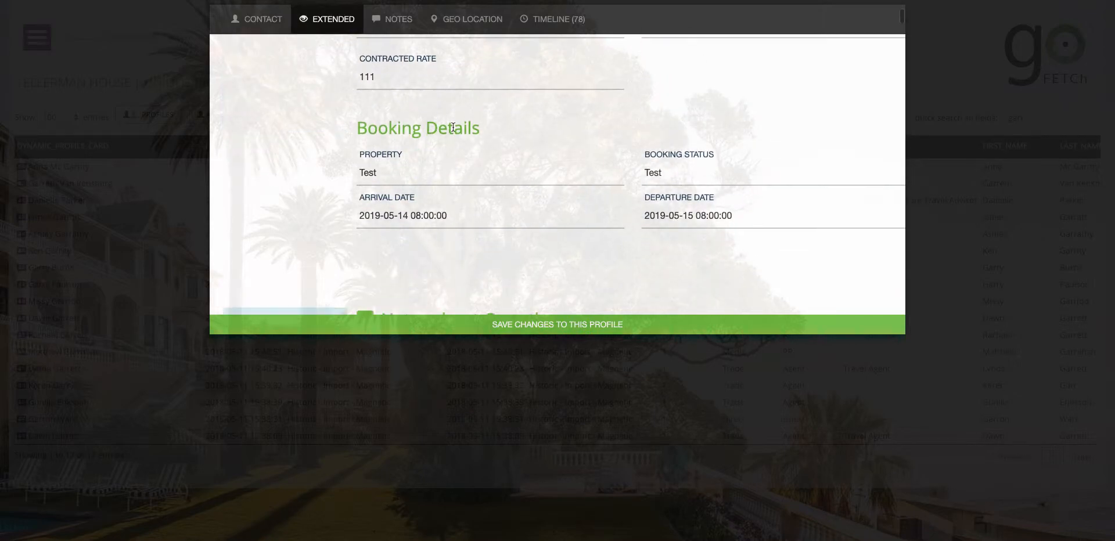
scroll(500, 145, down, 2)
scroll(499, 171, down, 1)
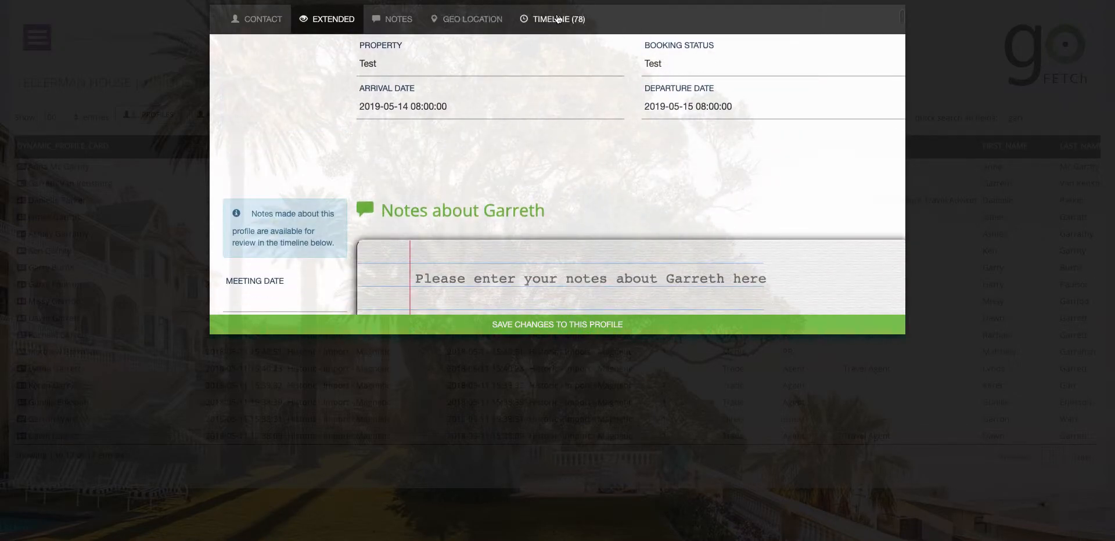
Open the TIMELINE (78) tab and scroll through its Dynamic Profile Card and On The Go updates
click(561, 20)
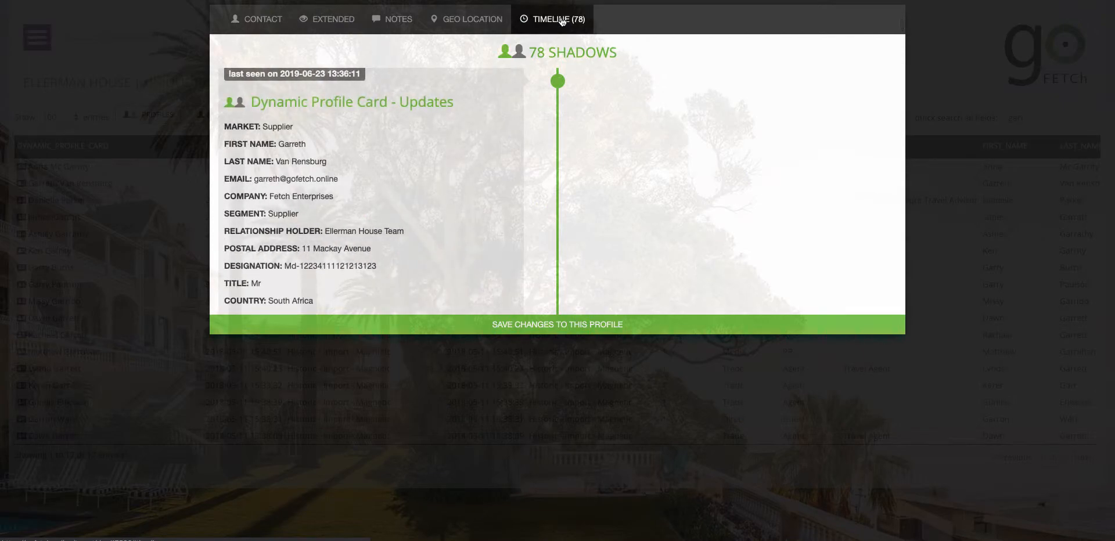
scroll(382, 189, down, 10)
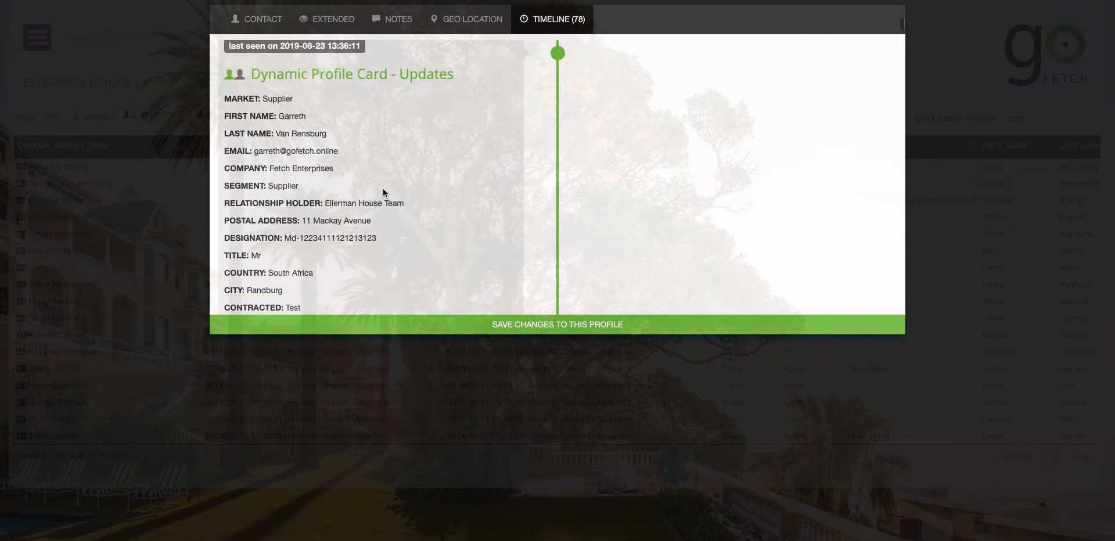
scroll(383, 193, down, 2)
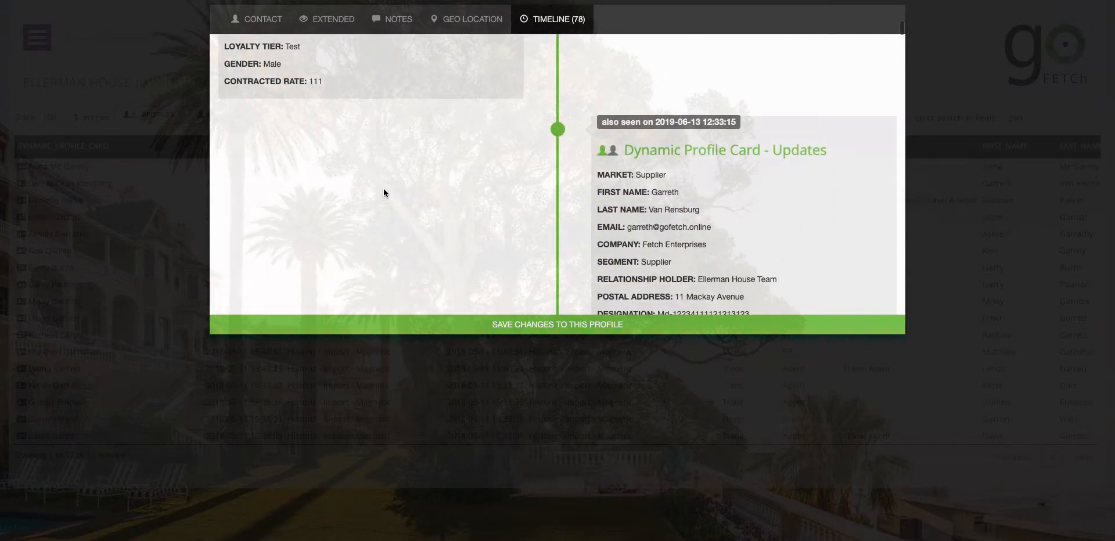
scroll(734, 193, down, 3)
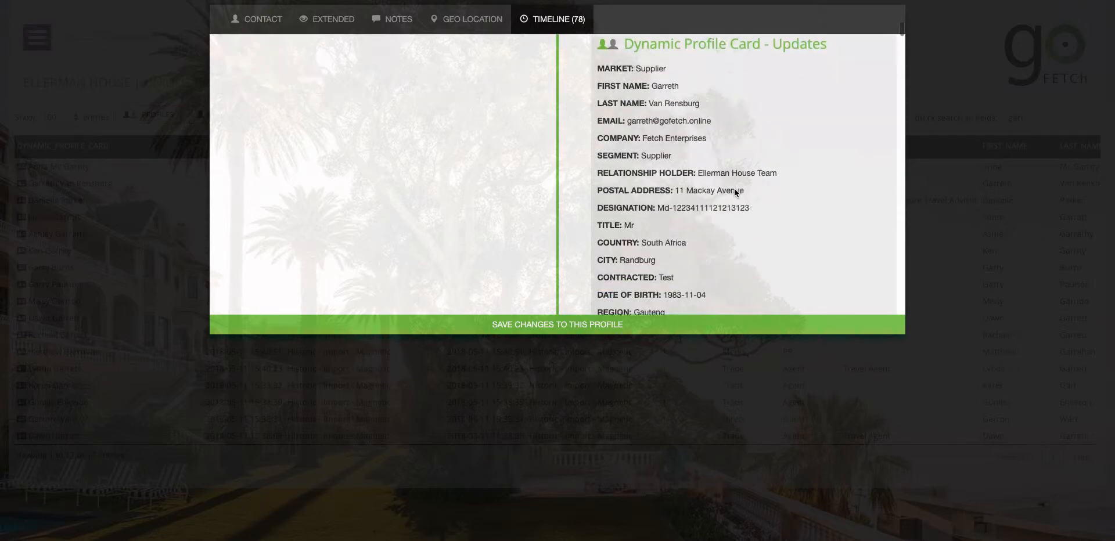
scroll(734, 193, down, 7)
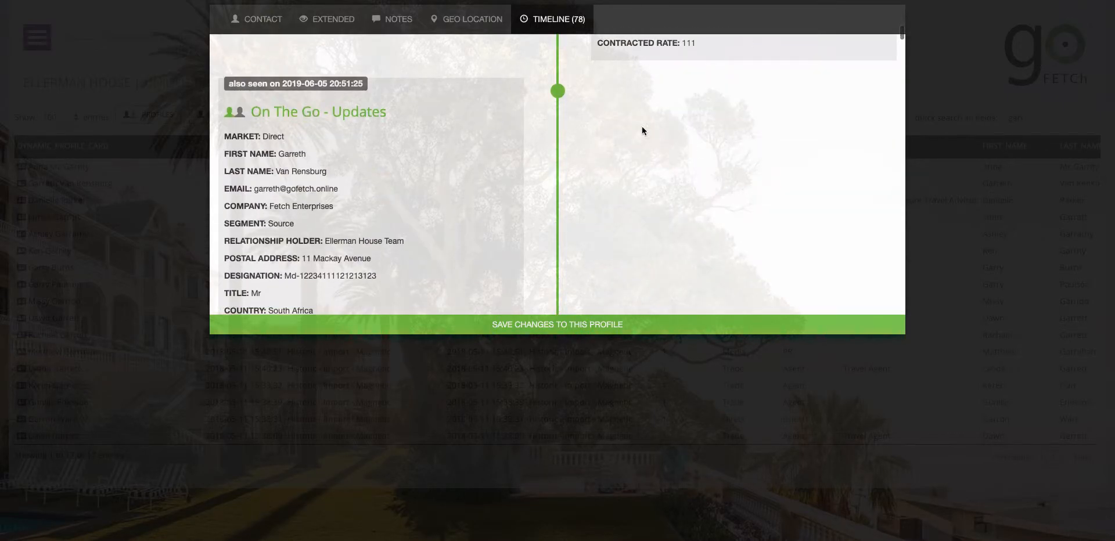
scroll(454, 182, down, 9)
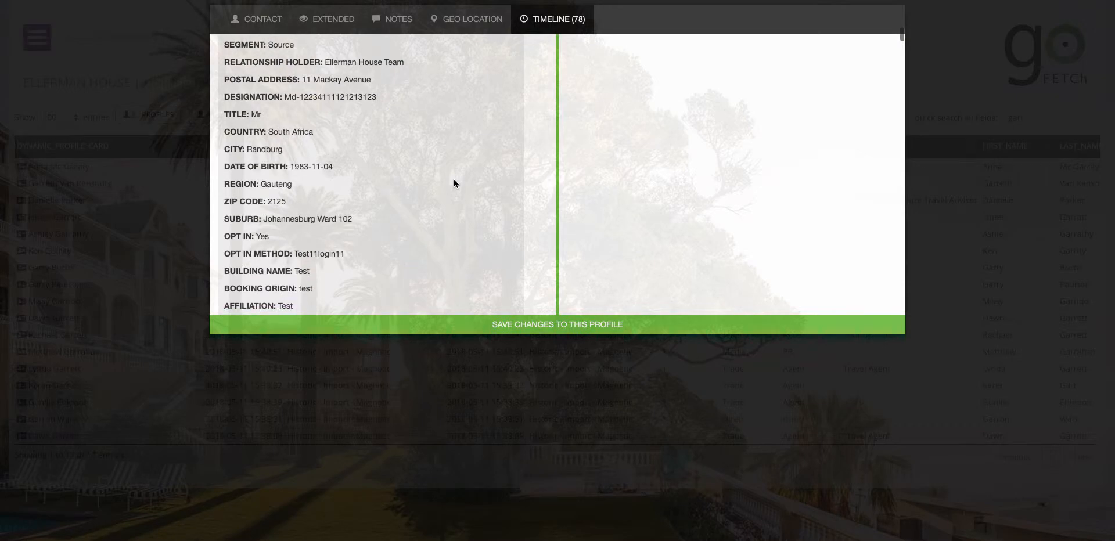
scroll(454, 179, down, 1)
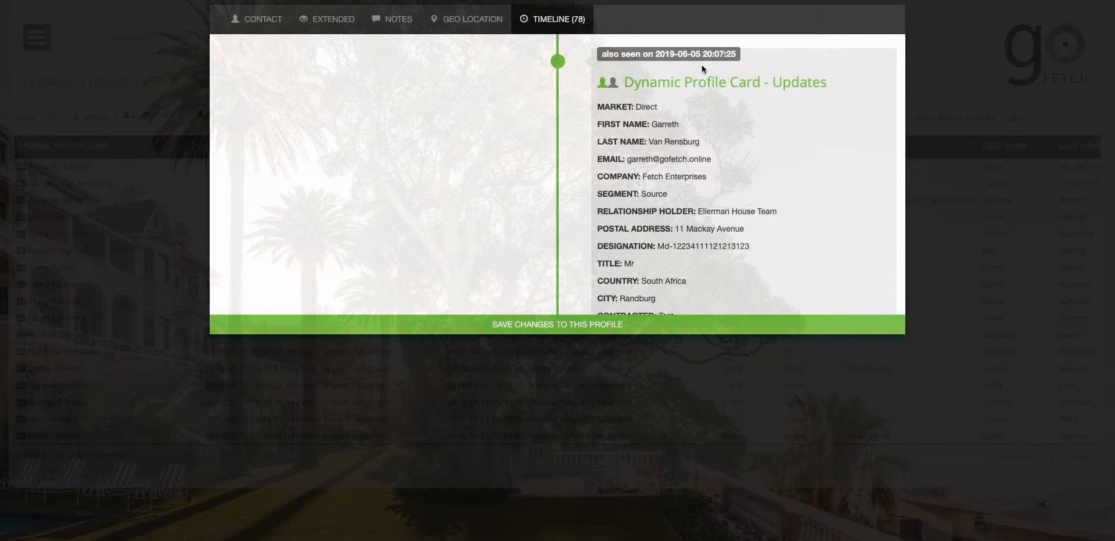
scroll(704, 221, down, 1)
scroll(704, 144, down, 5)
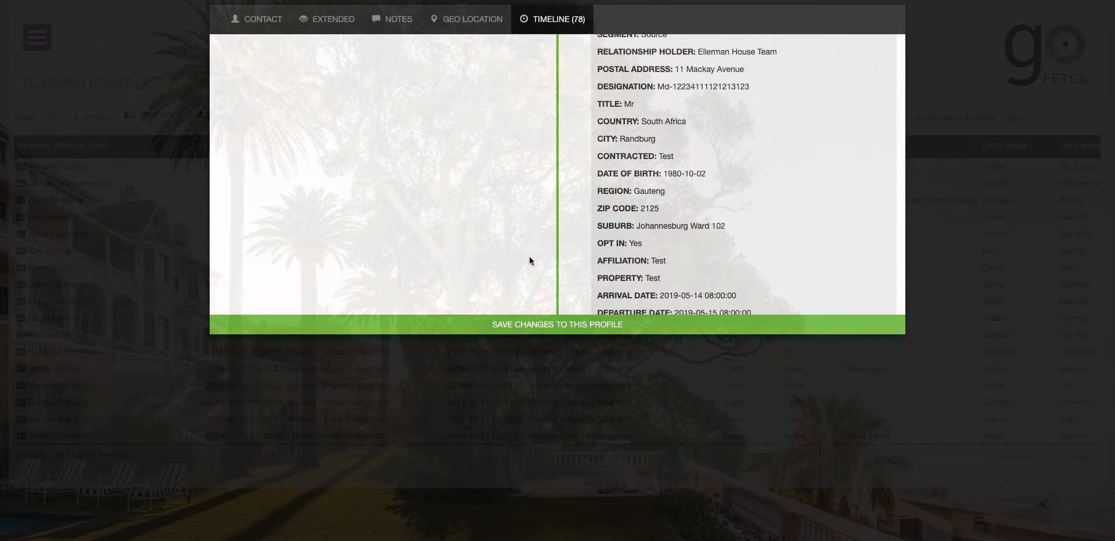
Save the profile's new Managing Director designation, close the card, and log out of GoFETCh
click(530, 327)
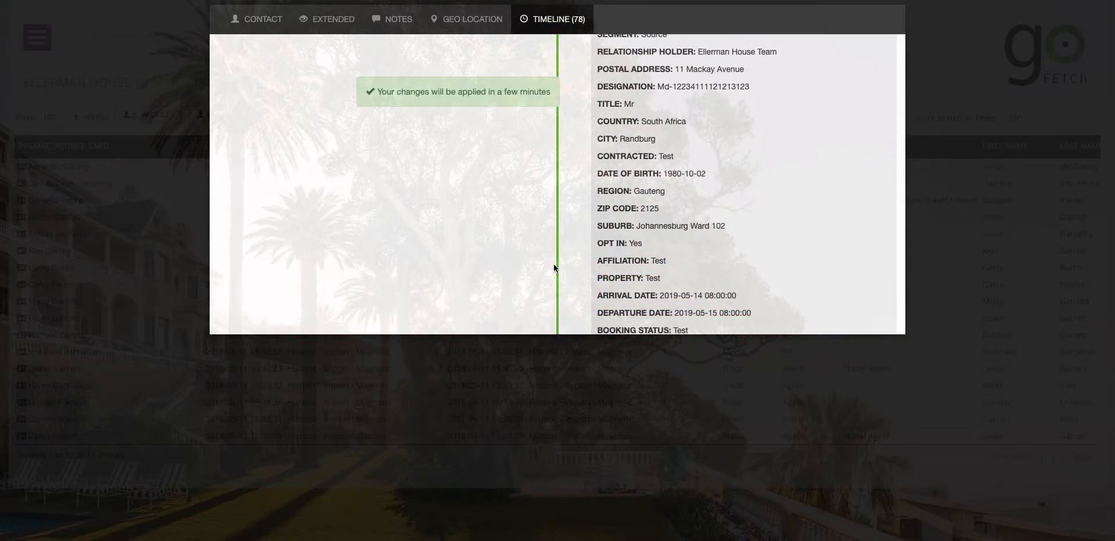
click(164, 68)
click(36, 37)
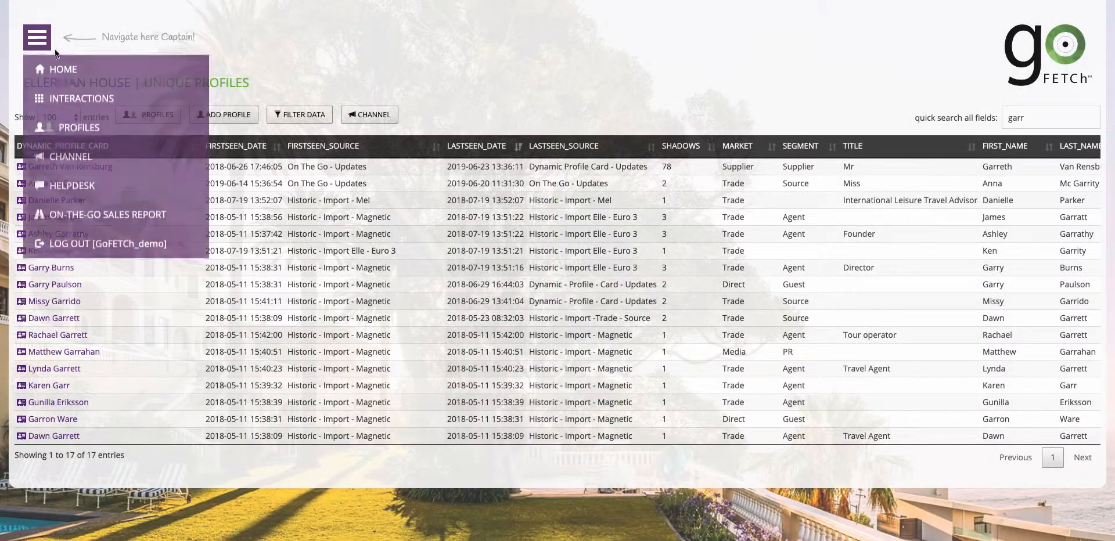
click(83, 243)
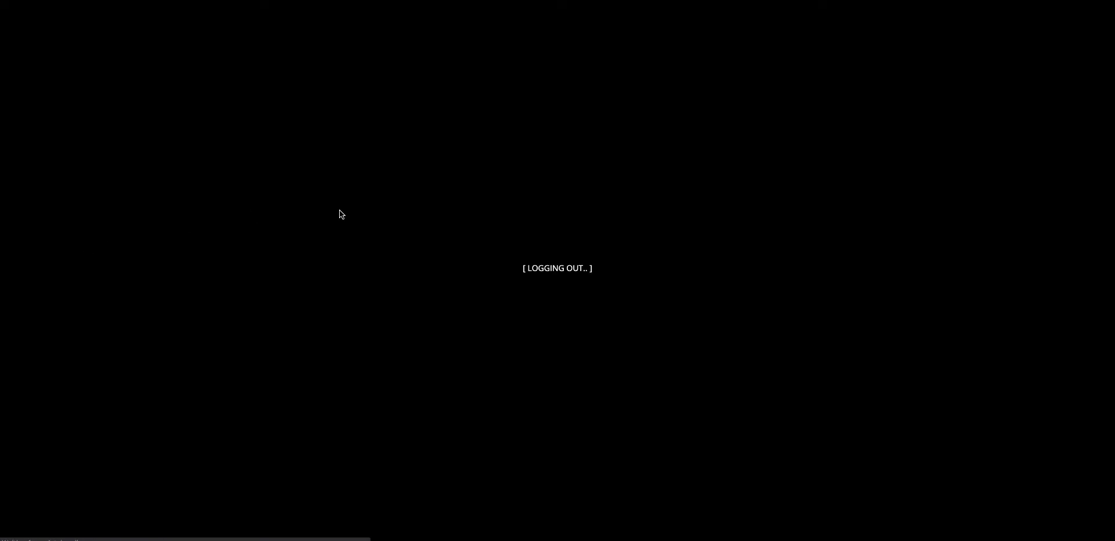